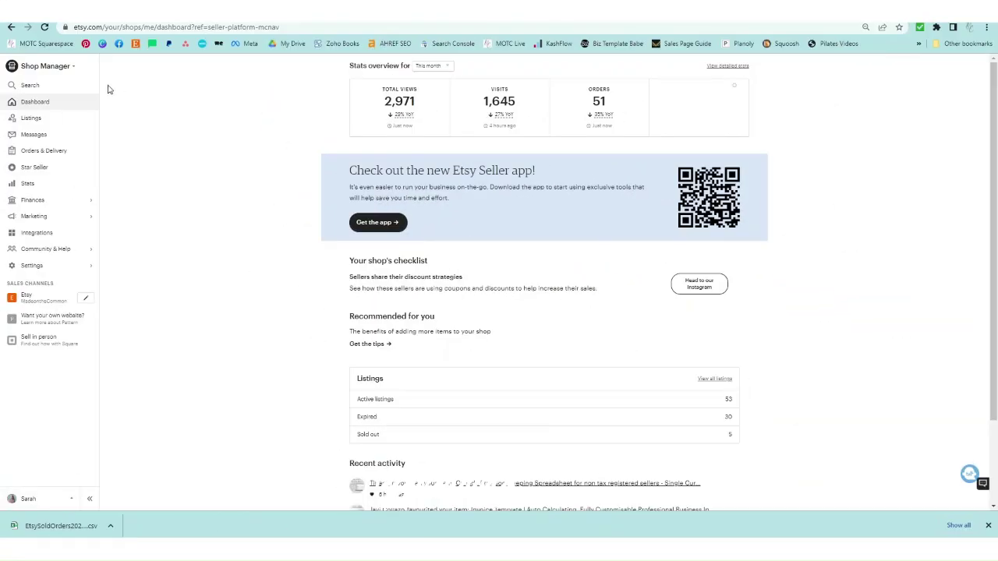
Go to the shop's Download Data page under Settings > Options
left_click(46, 265)
left_click(52, 139)
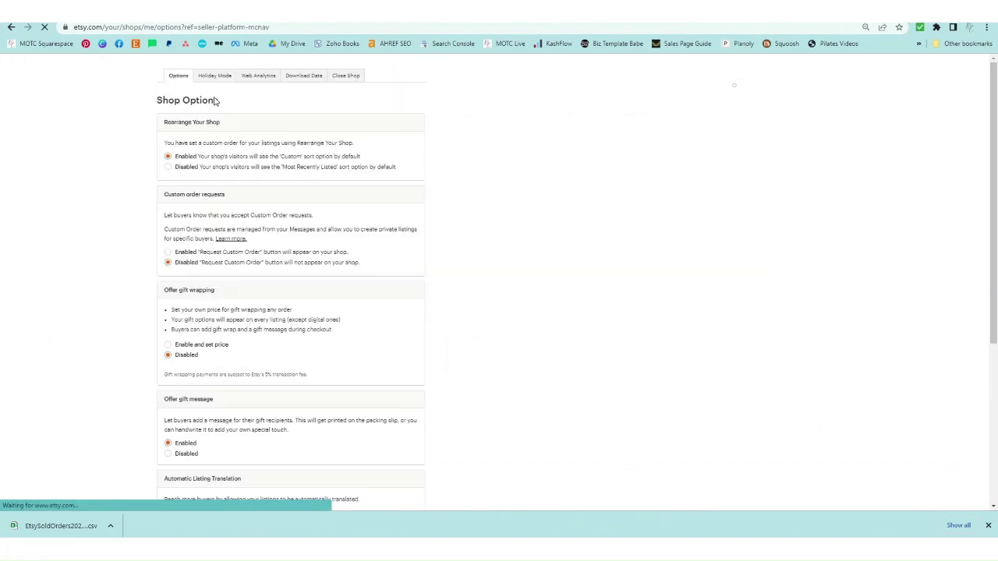
left_click(297, 81)
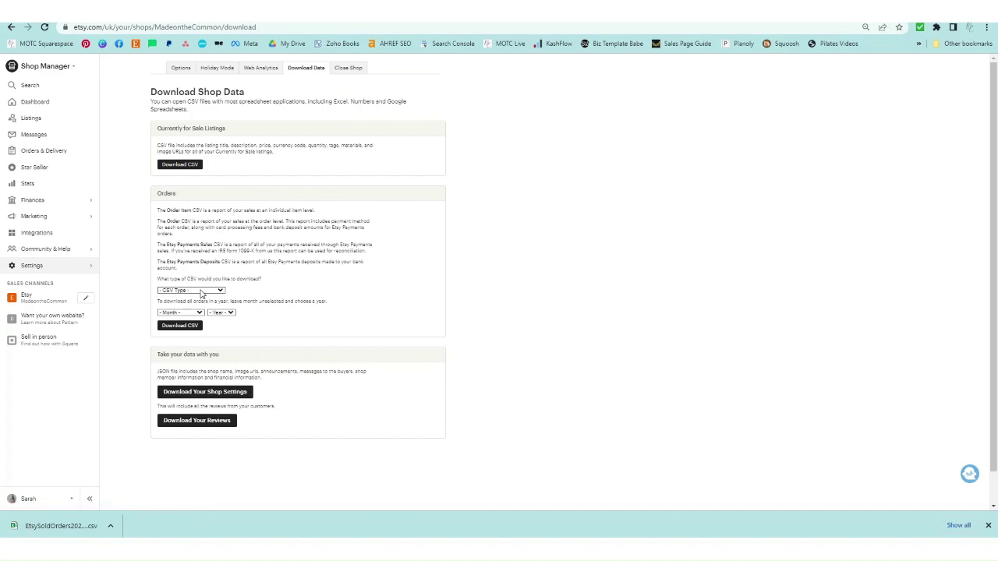
Download the Order Items CSV for February 2022
left_click(217, 290)
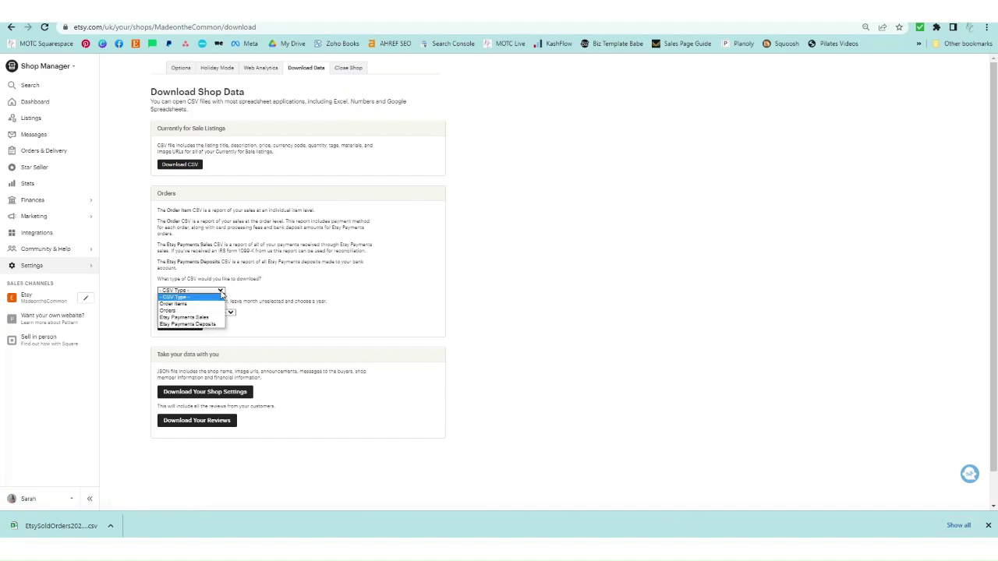
left_click(199, 304)
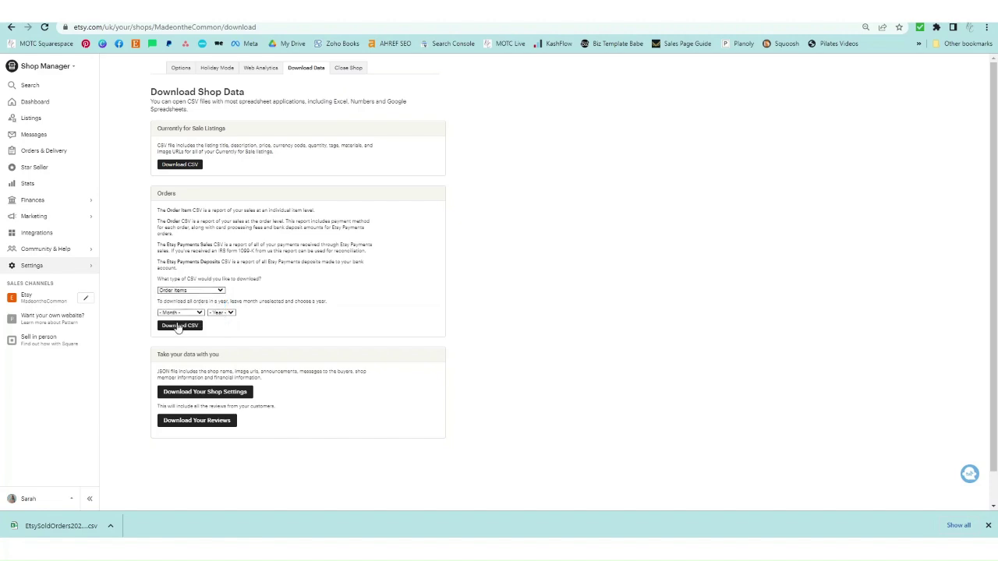
left_click(231, 315)
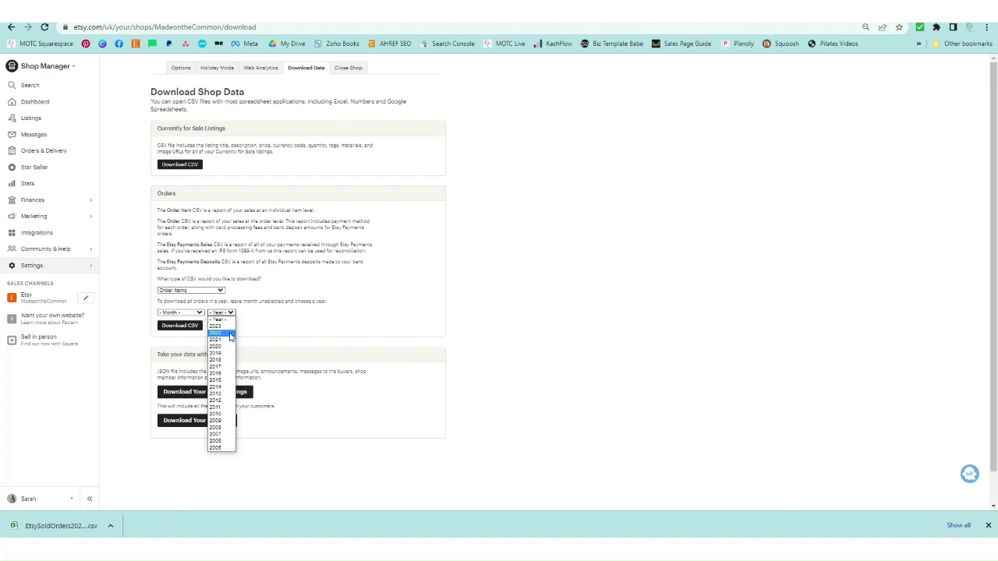
left_click(231, 335)
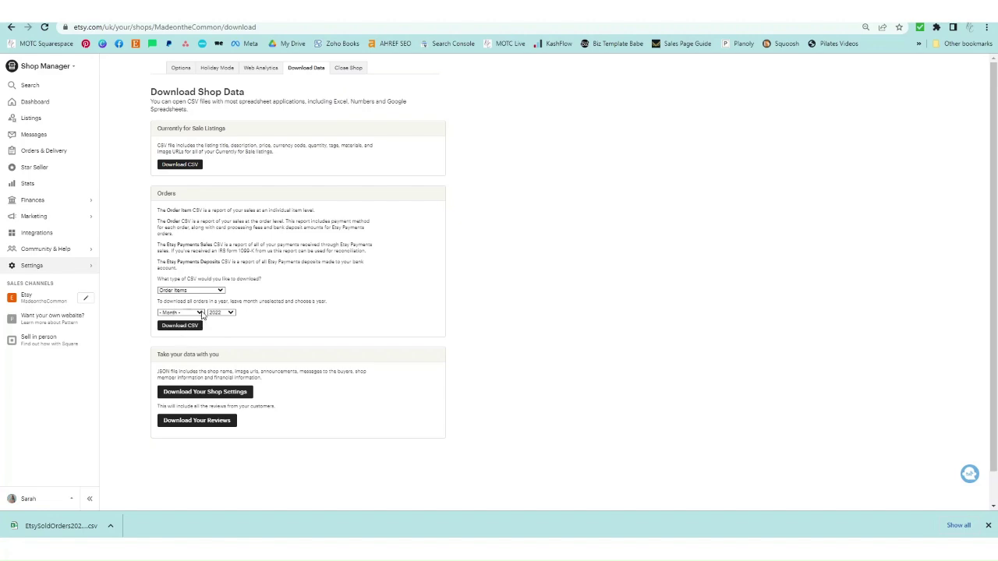
left_click(200, 313)
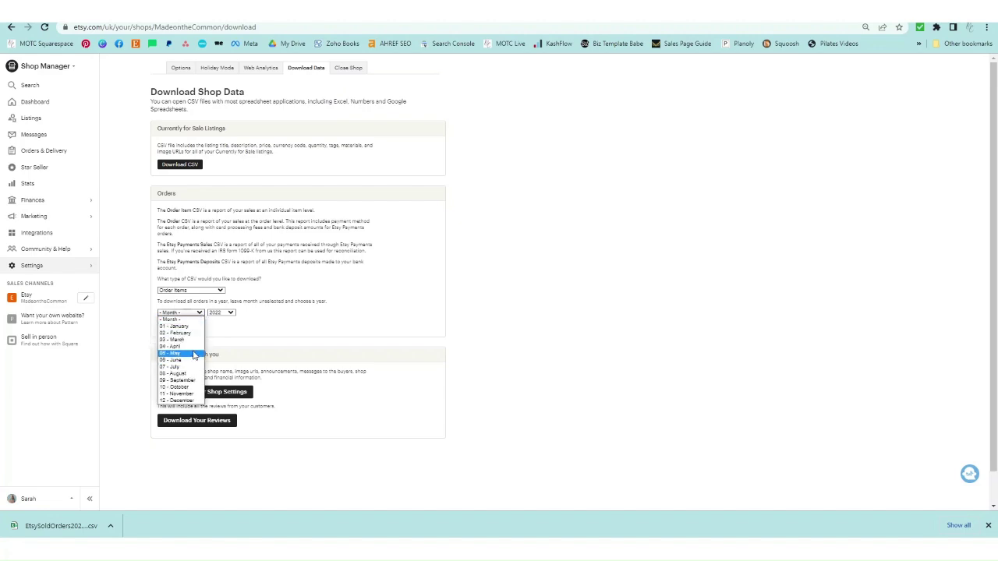
left_click(181, 333)
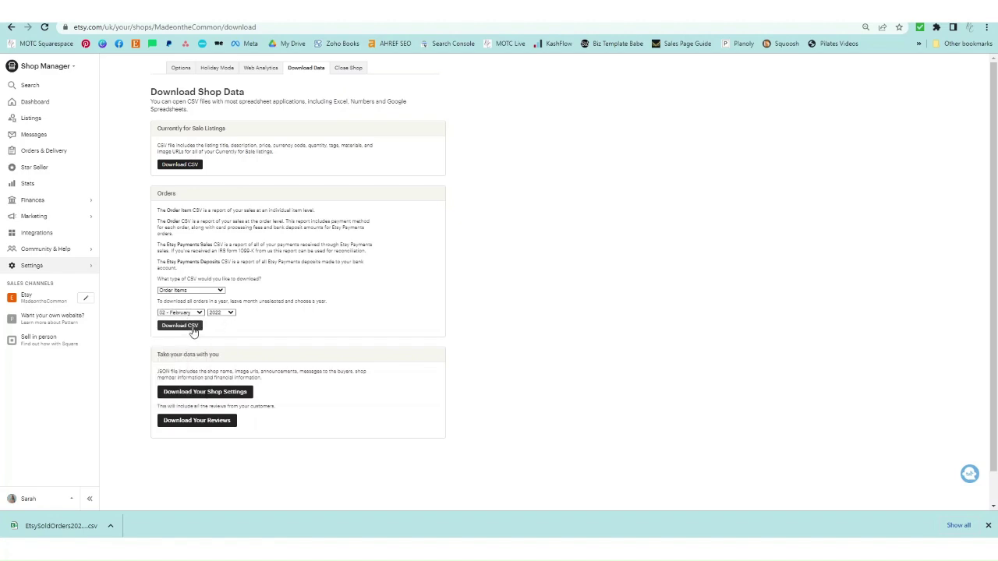
left_click(178, 326)
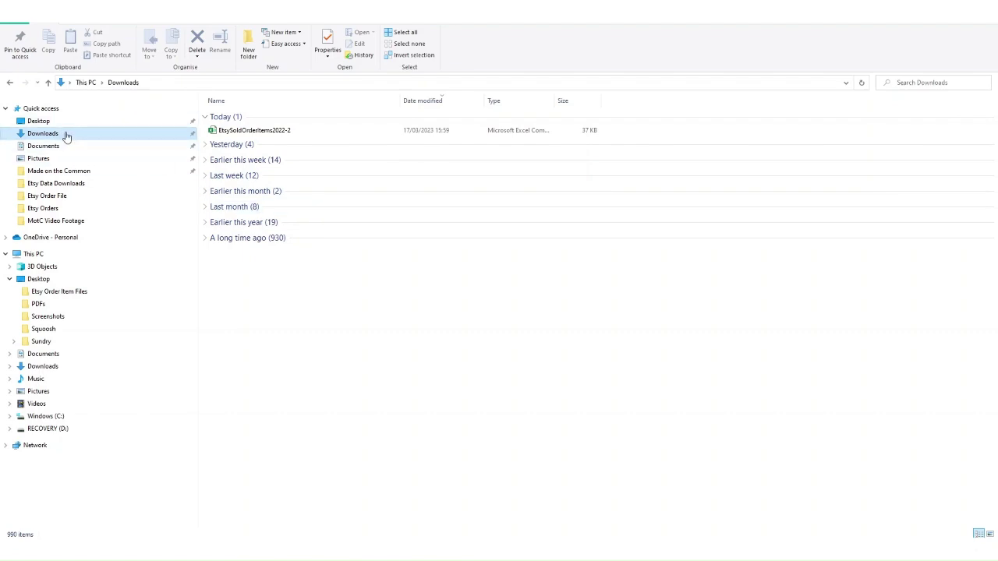
Move the downloaded EtsySoldOrderItems2022-2 file from Downloads to the Desktop
left_click(38, 121)
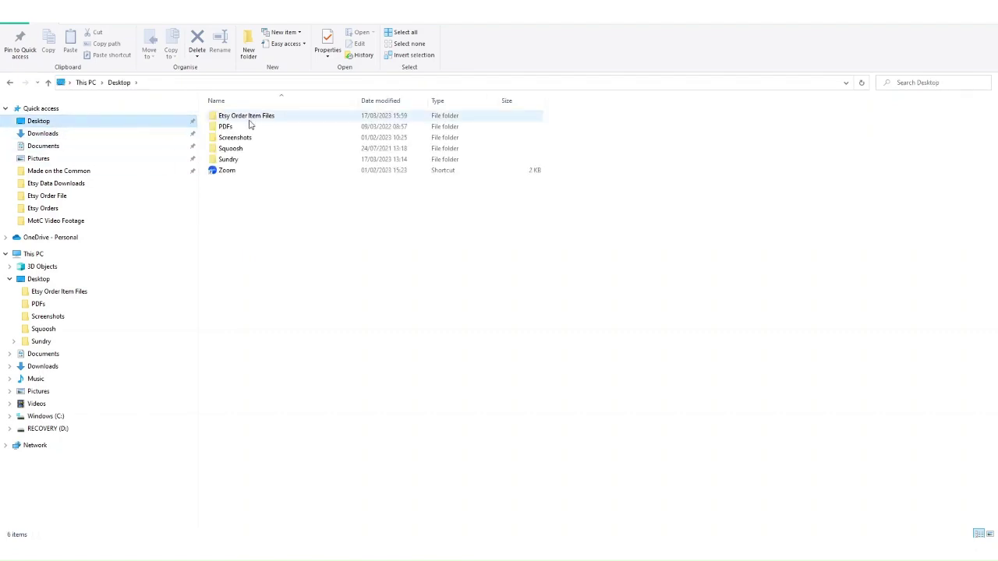
left_click(47, 134)
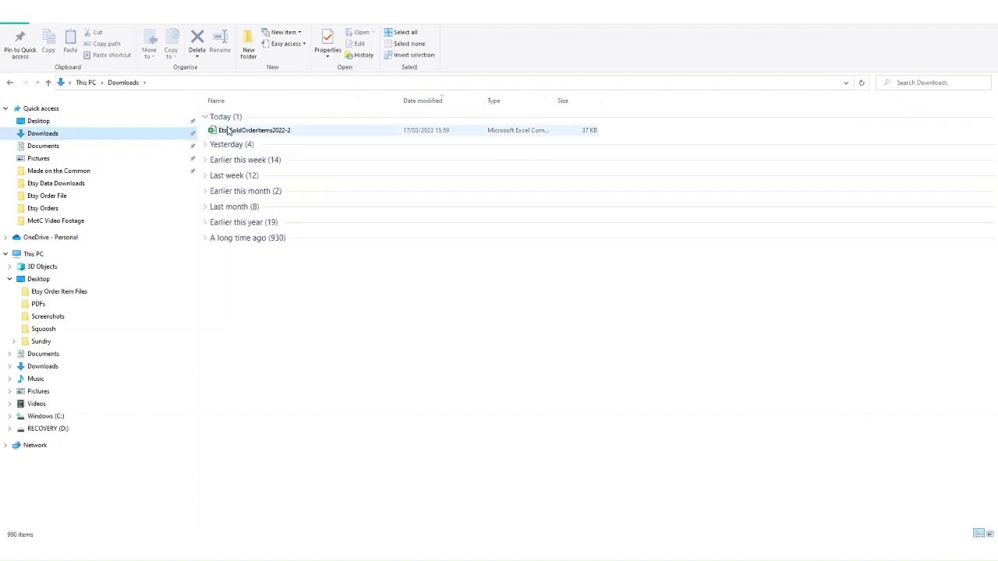
left_click_drag(227, 132, 63, 127)
left_click(63, 124)
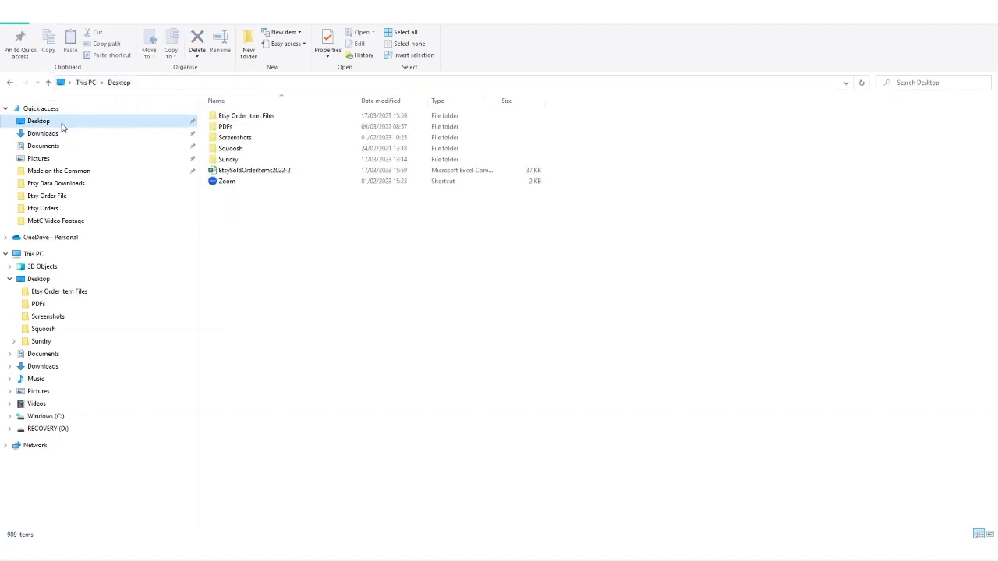
Move the file into the Etsy Order Item Files folder and open that folder
left_click(267, 173)
left_click_drag(267, 173, 261, 119)
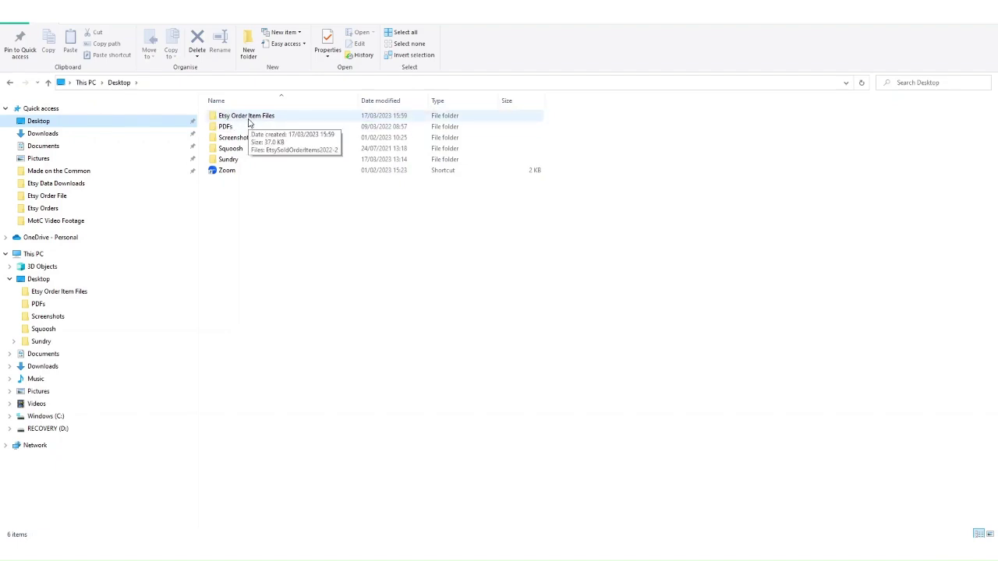
double_click(246, 118)
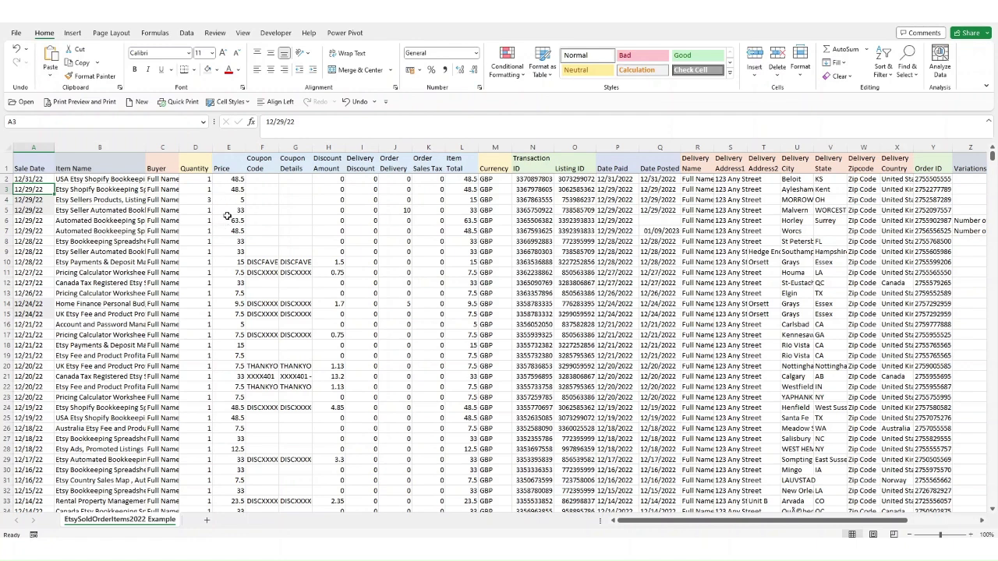
Select the row 4 order and highlight its Item Total in cell L4
left_click(7, 200)
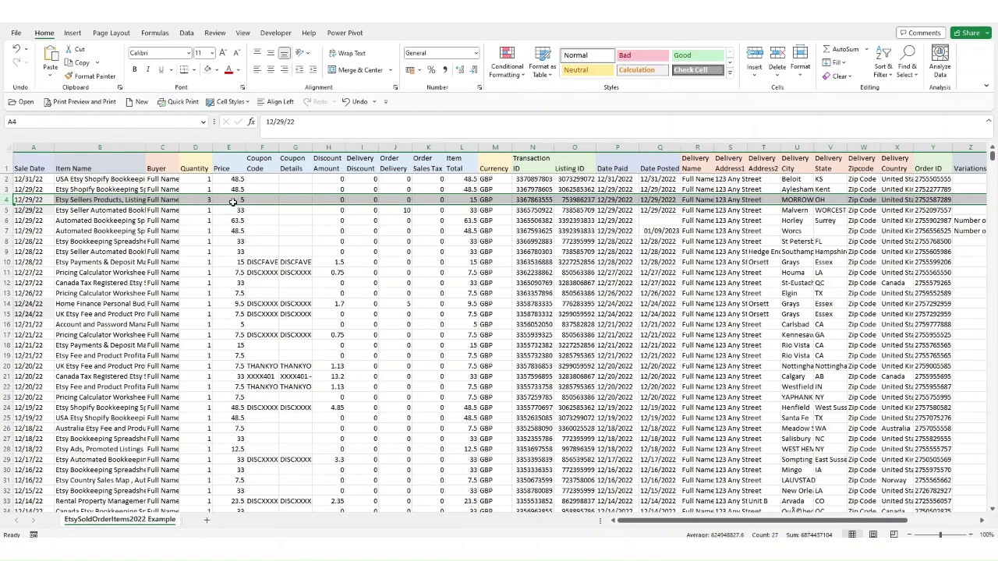
left_click(472, 201)
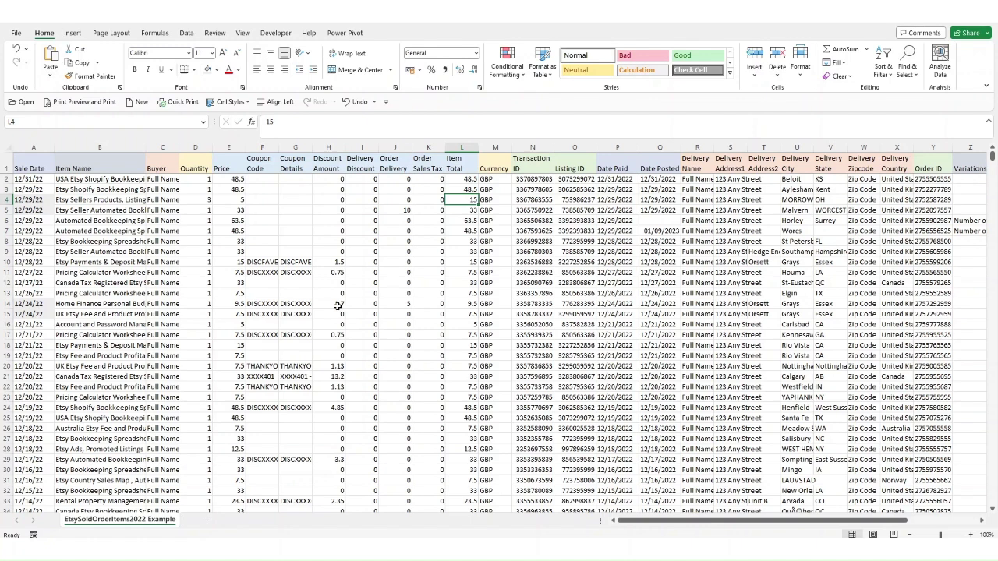
left_click_drag(337, 304, 338, 312)
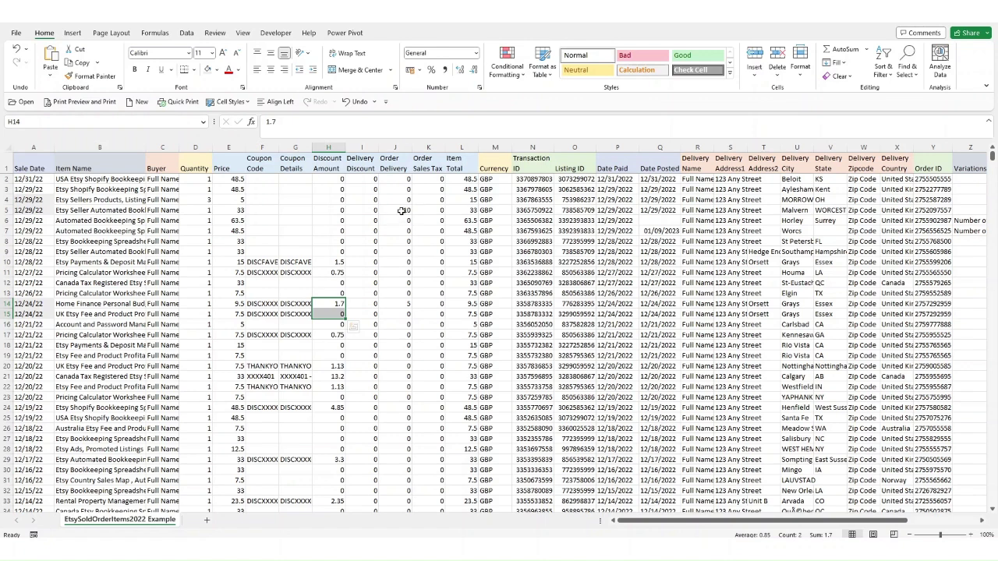
left_click(404, 302)
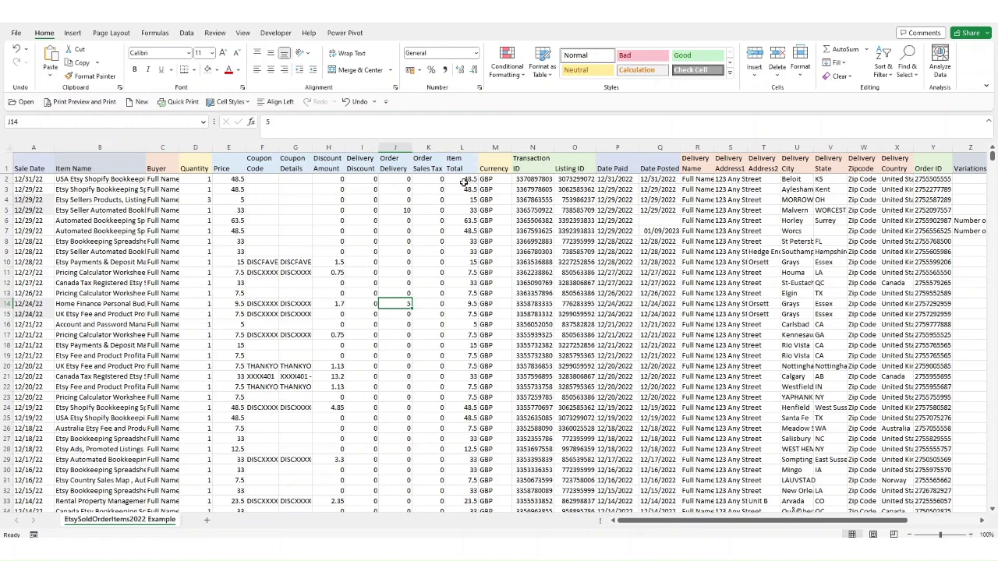
left_click_drag(231, 181, 421, 176)
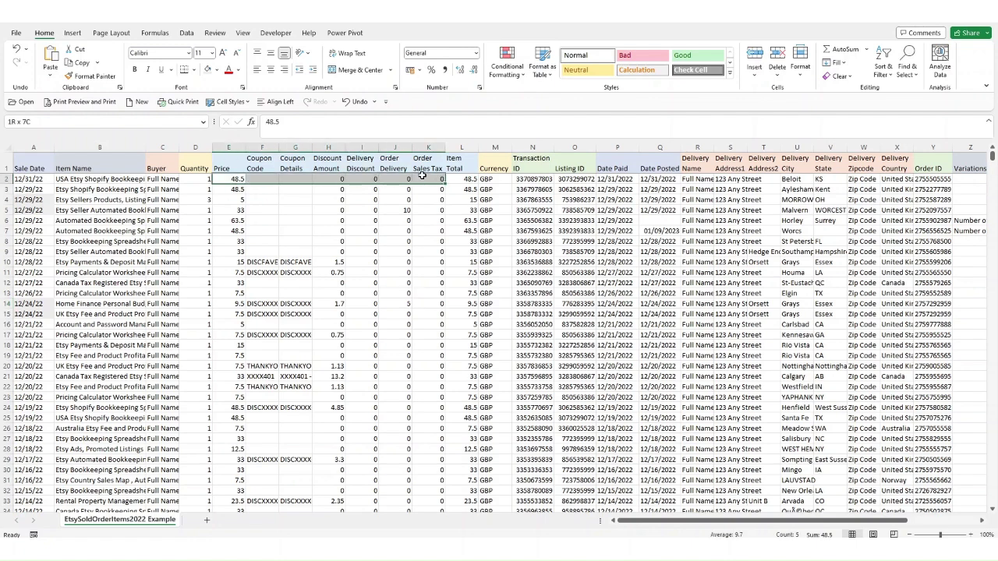
left_click(455, 211)
left_click(236, 210)
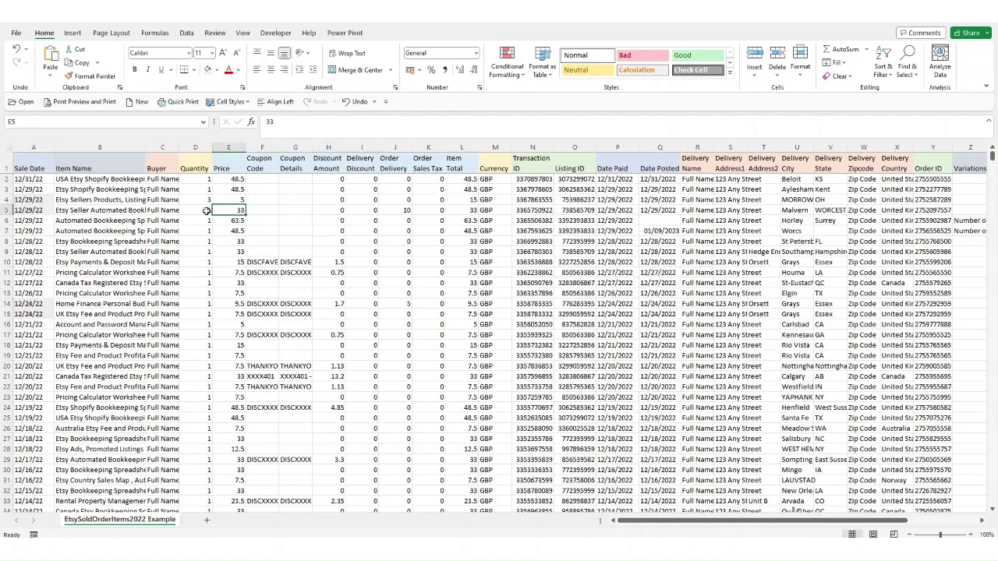
left_click(207, 210)
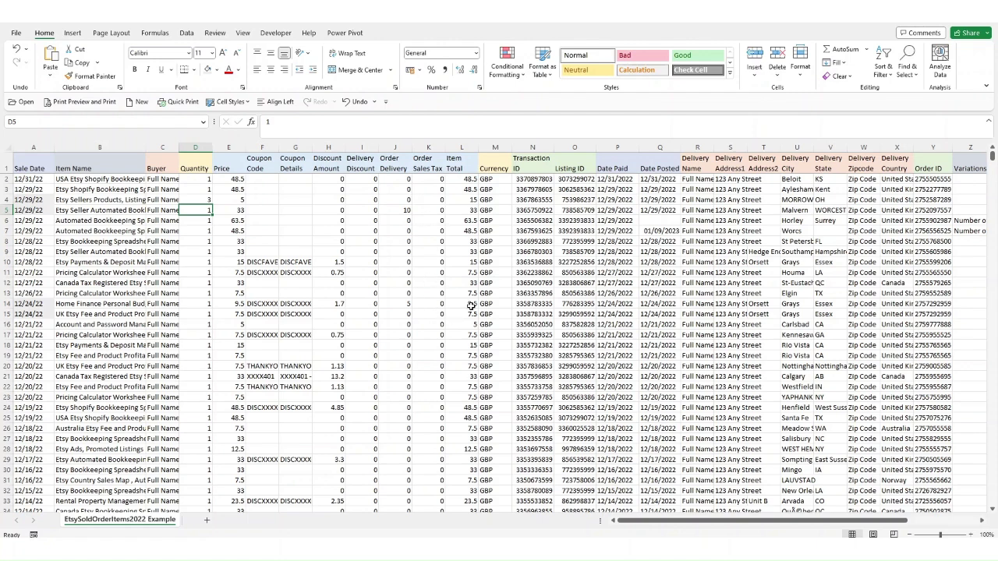
left_click_drag(467, 305, 468, 316)
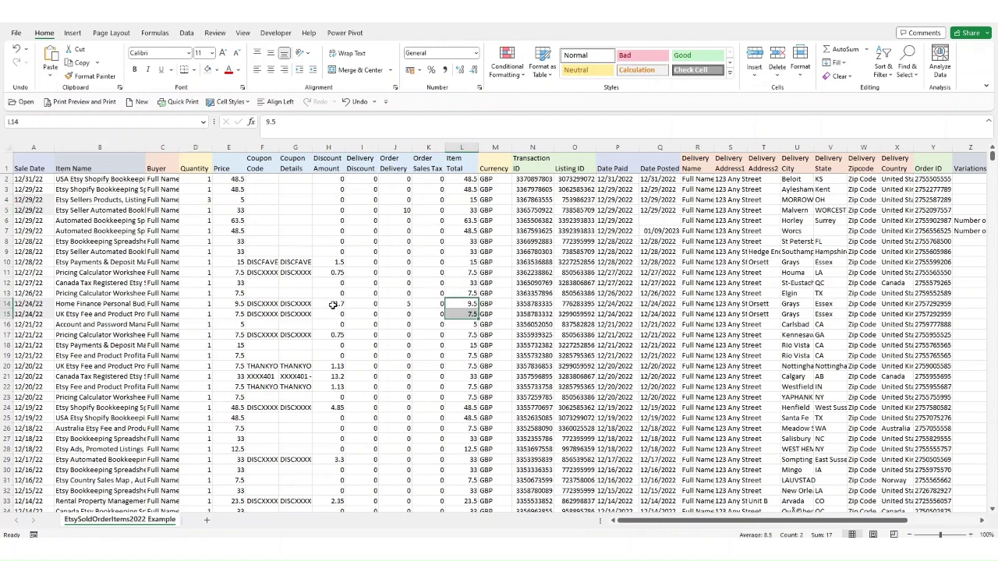
left_click(238, 305)
left_click(234, 314)
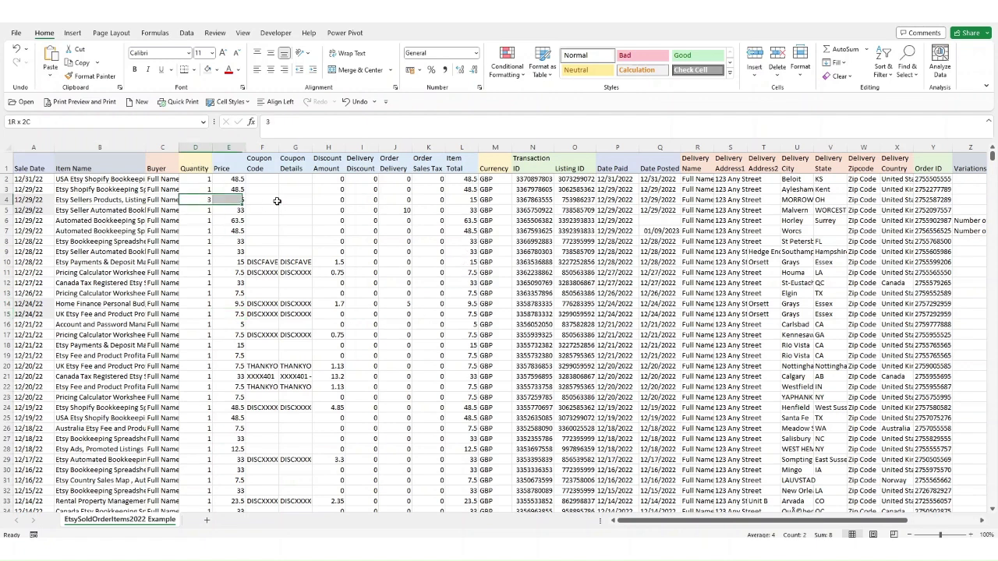
left_click_drag(310, 201, 466, 200)
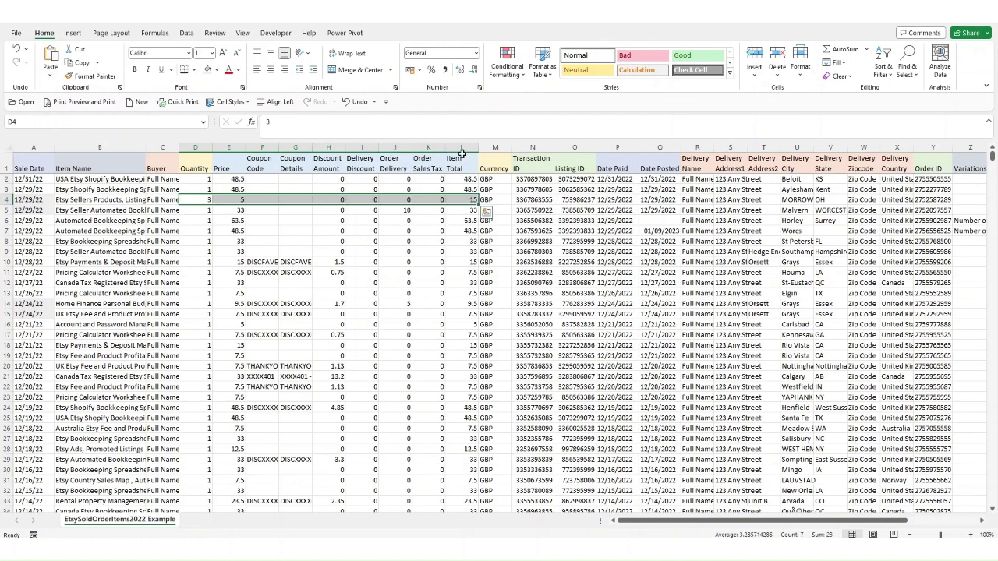
left_click(463, 146)
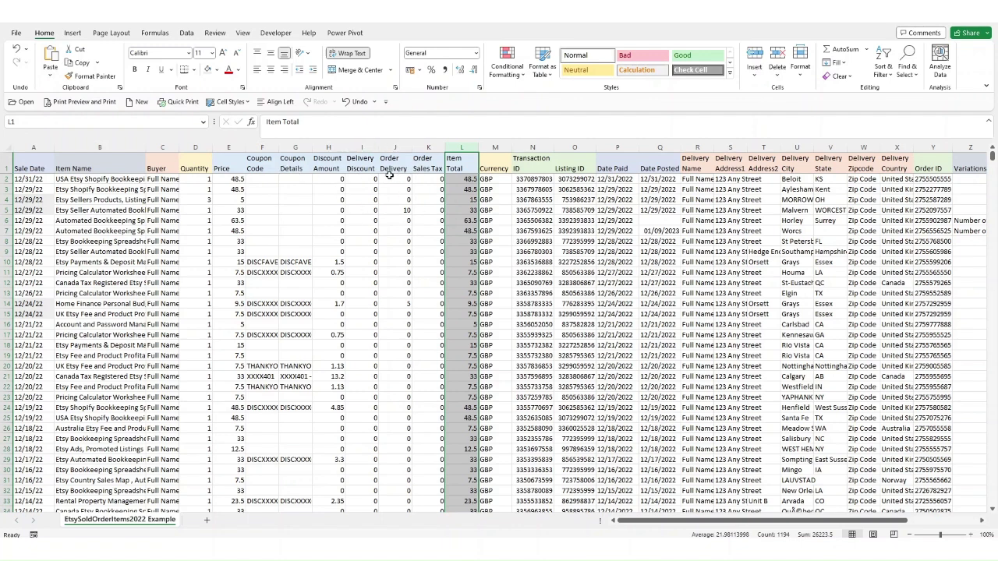
left_click(498, 146)
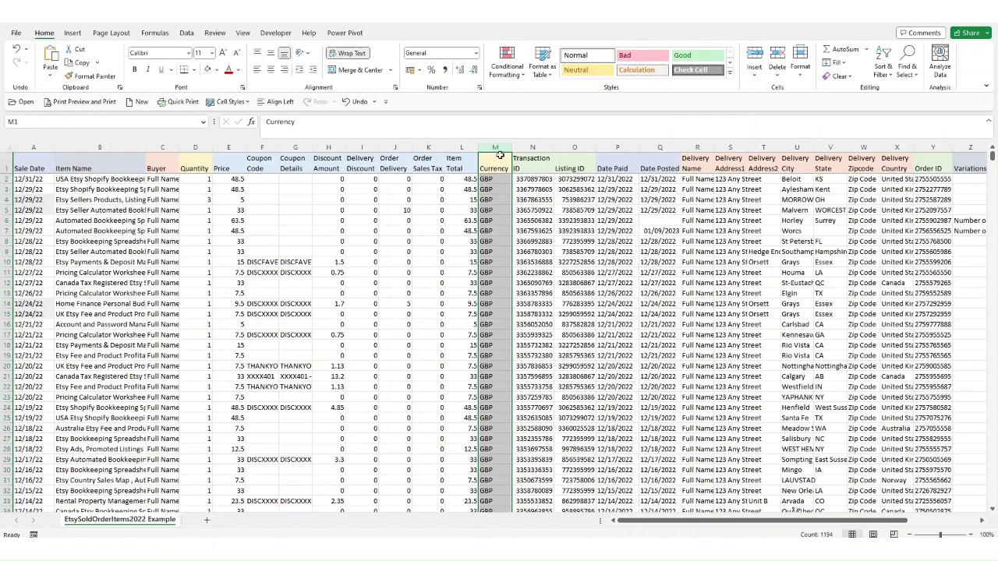
left_click(456, 182)
left_click_drag(456, 182, 243, 188)
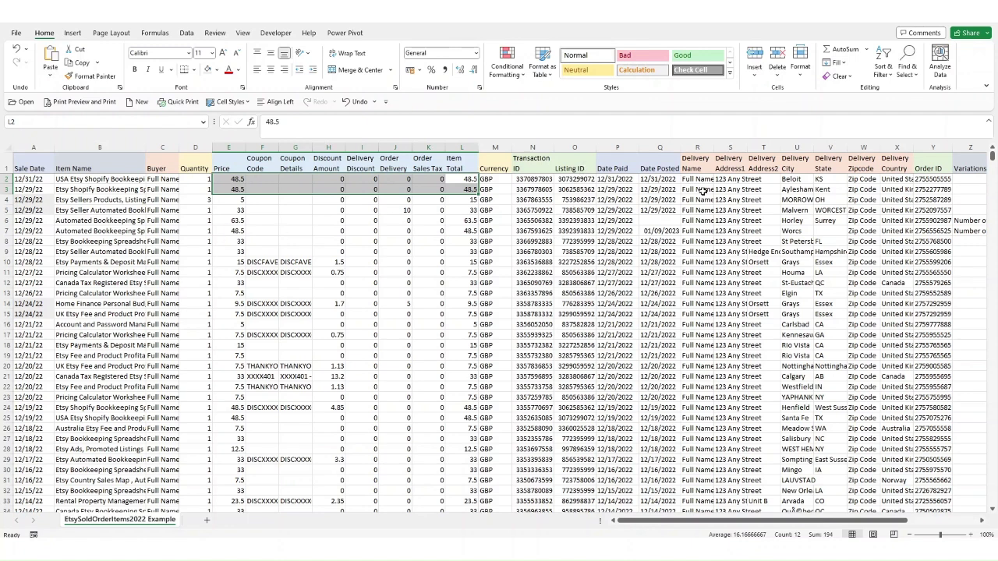
left_click(575, 147)
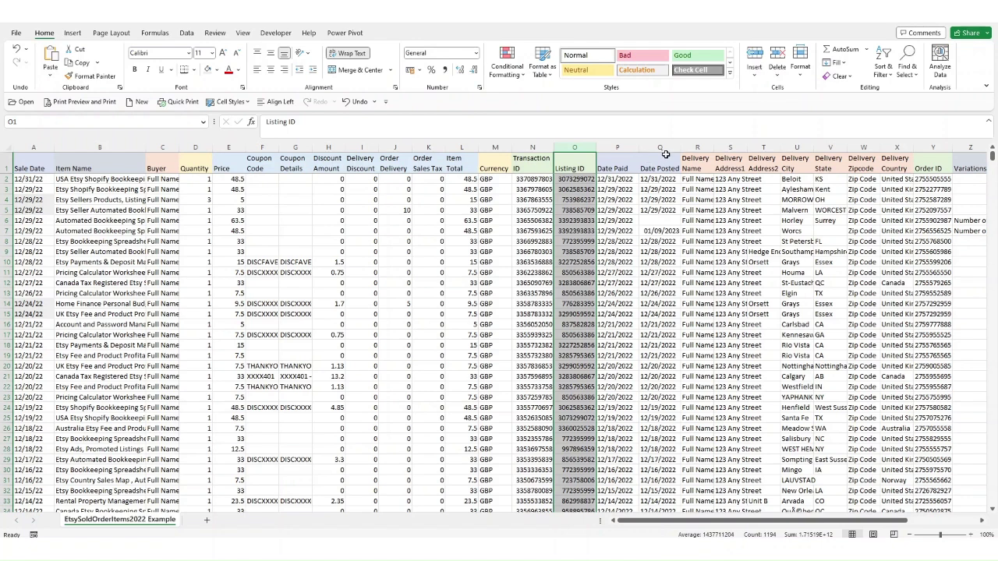
left_click(663, 221)
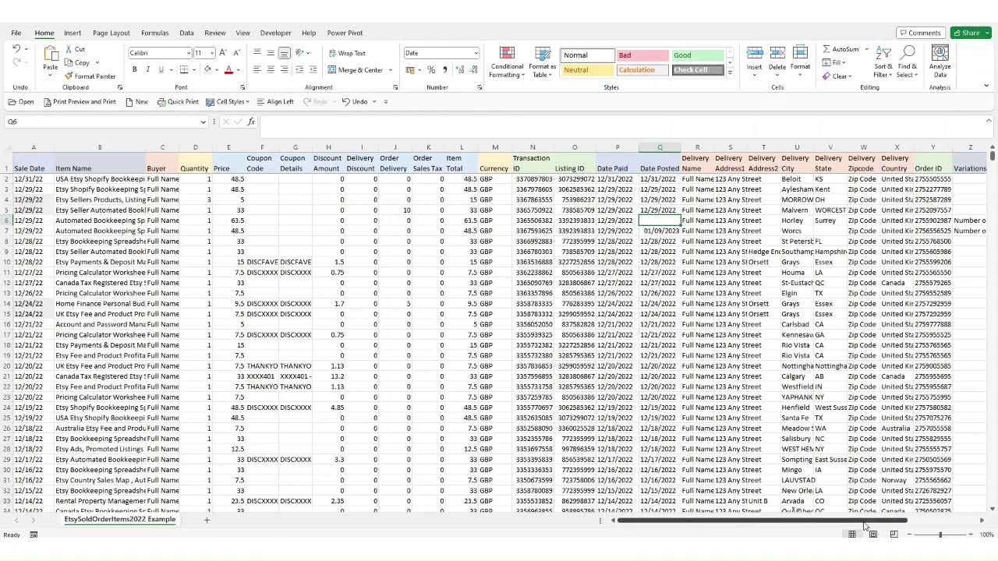
left_click_drag(889, 521, 929, 521)
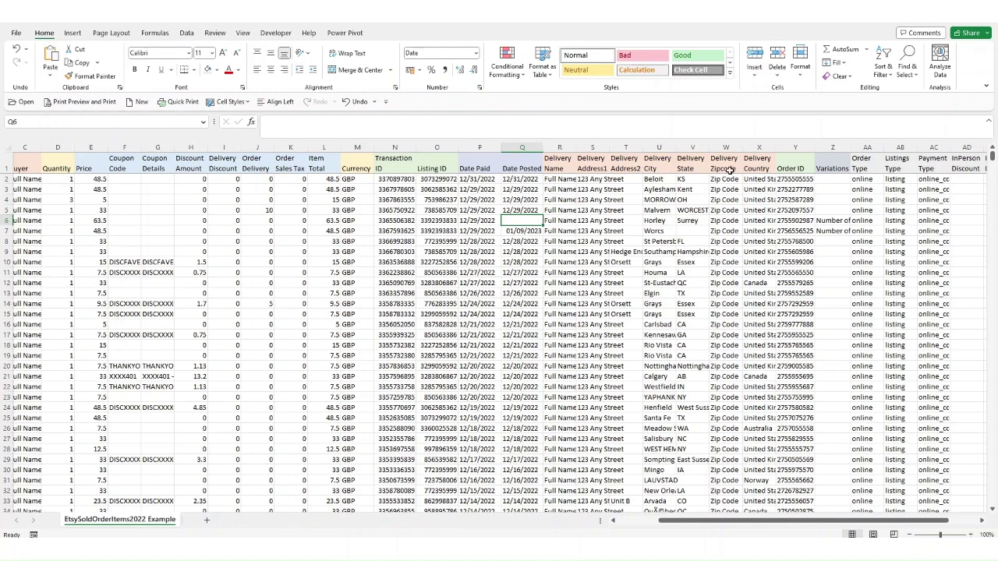
left_click(559, 147)
left_click_drag(672, 146, 753, 151)
left_click(797, 162)
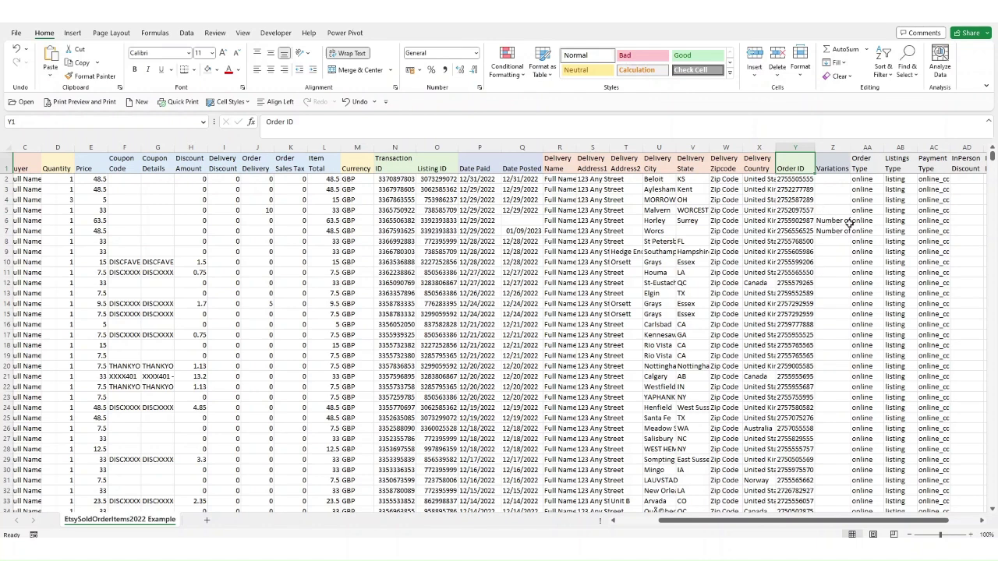
left_click_drag(942, 520, 978, 522)
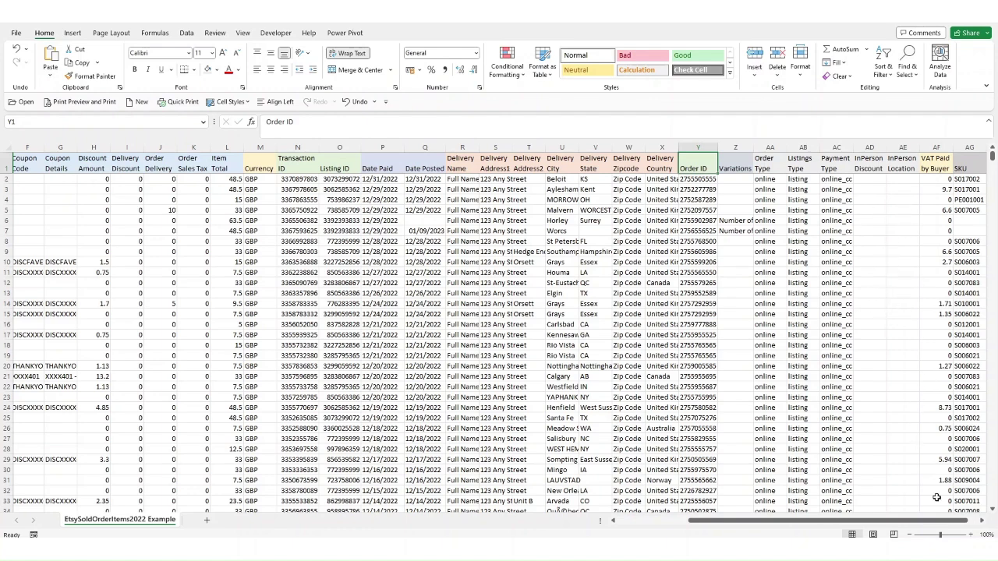
left_click(942, 146)
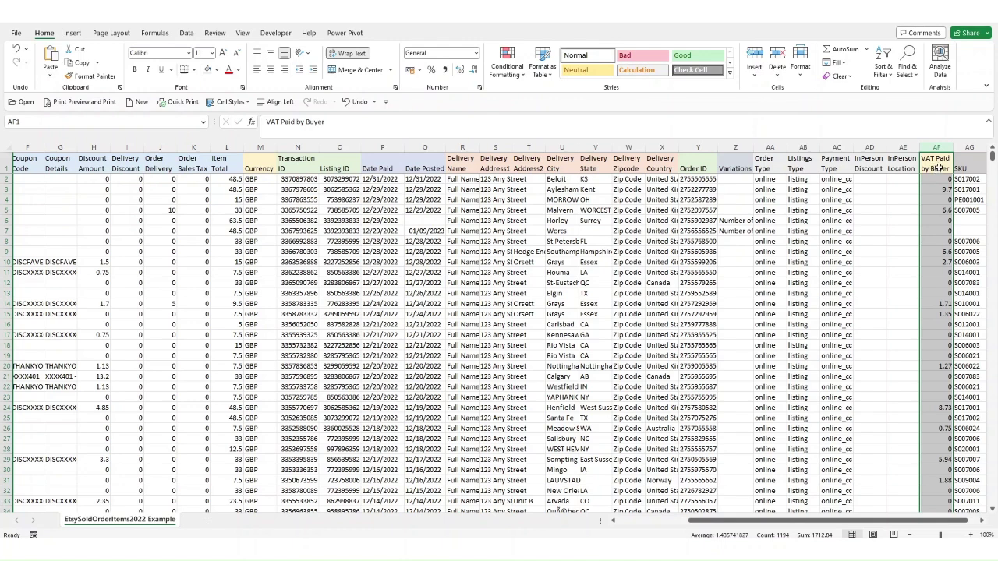
left_click_drag(961, 524, 982, 459)
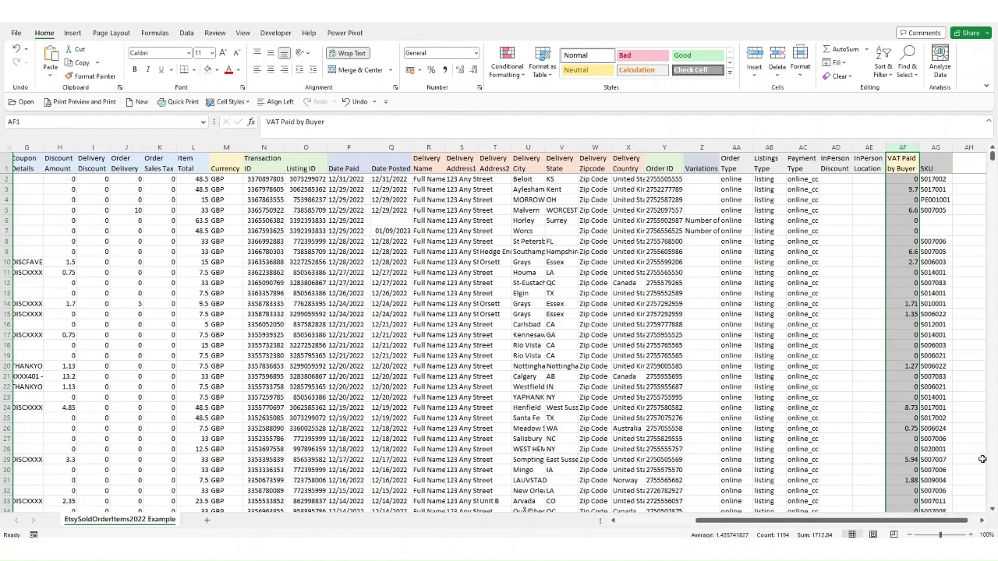
left_click(936, 146)
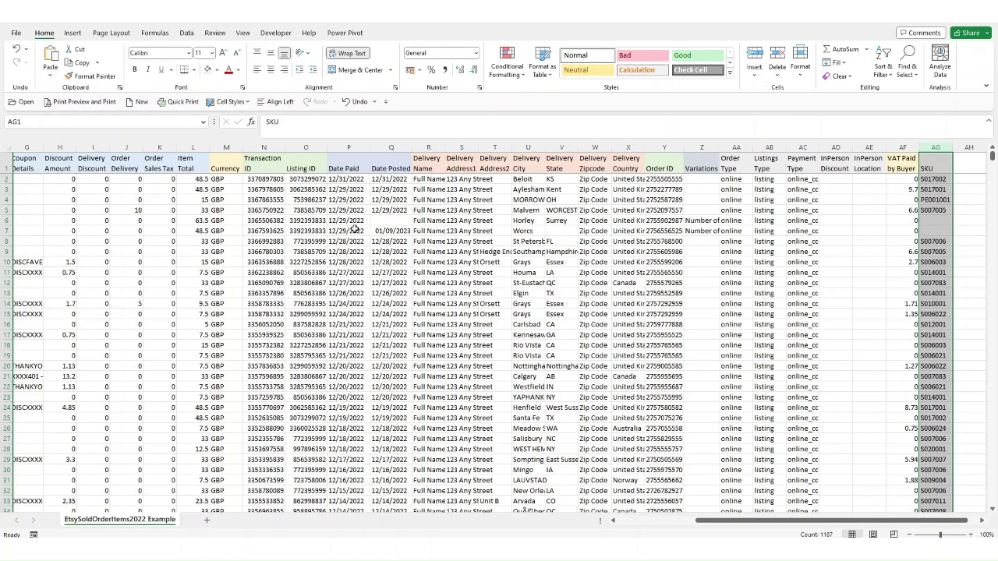
left_click(309, 179)
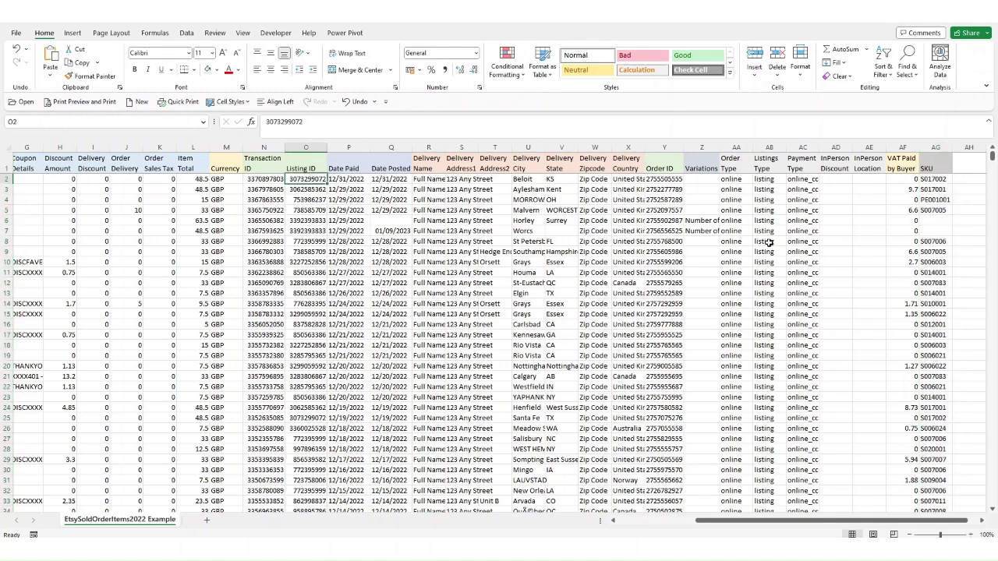
left_click(938, 178)
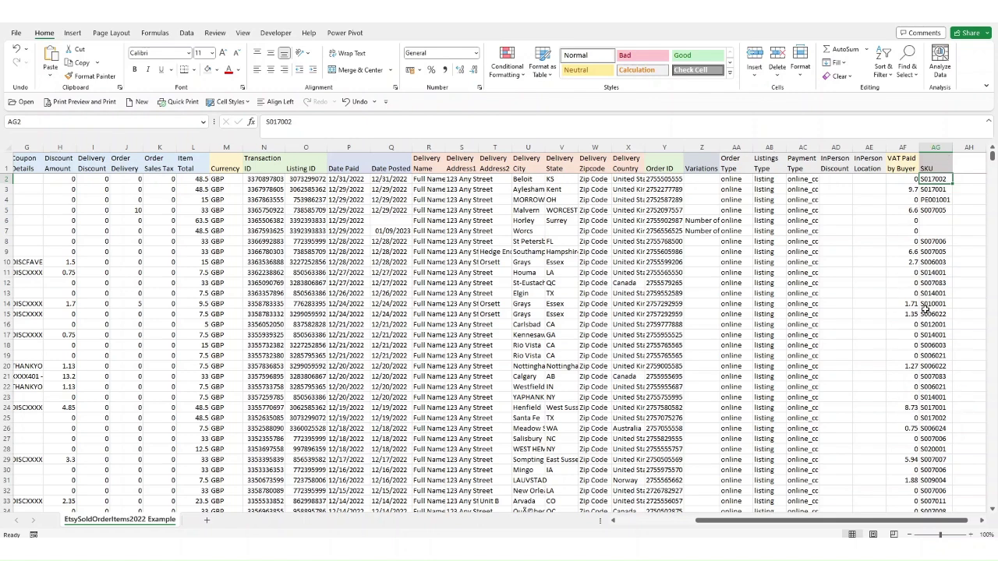
left_click(935, 146)
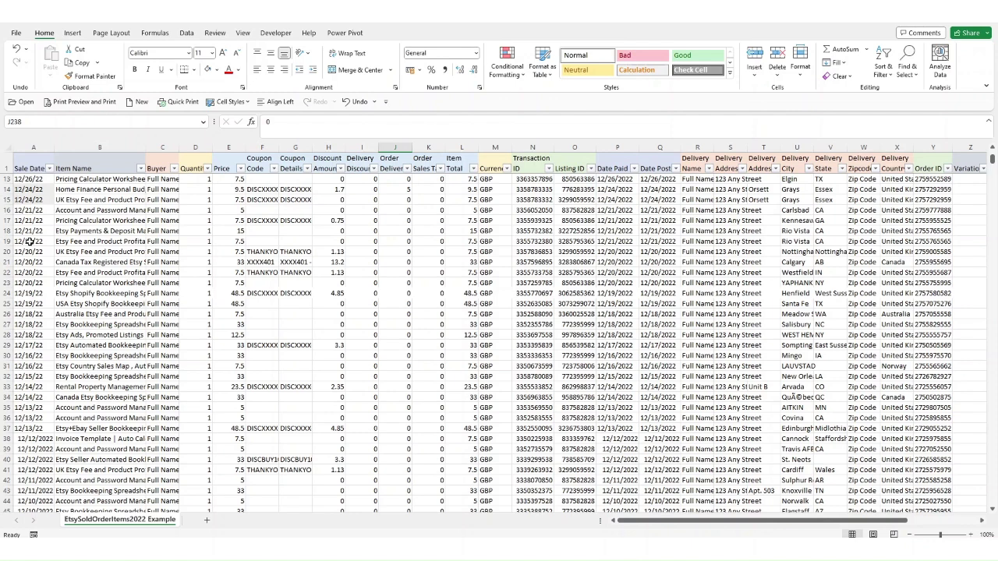
Check sale dates in rows 35 and 47, then select the Date Paid and Date Posted columns
left_click(32, 408)
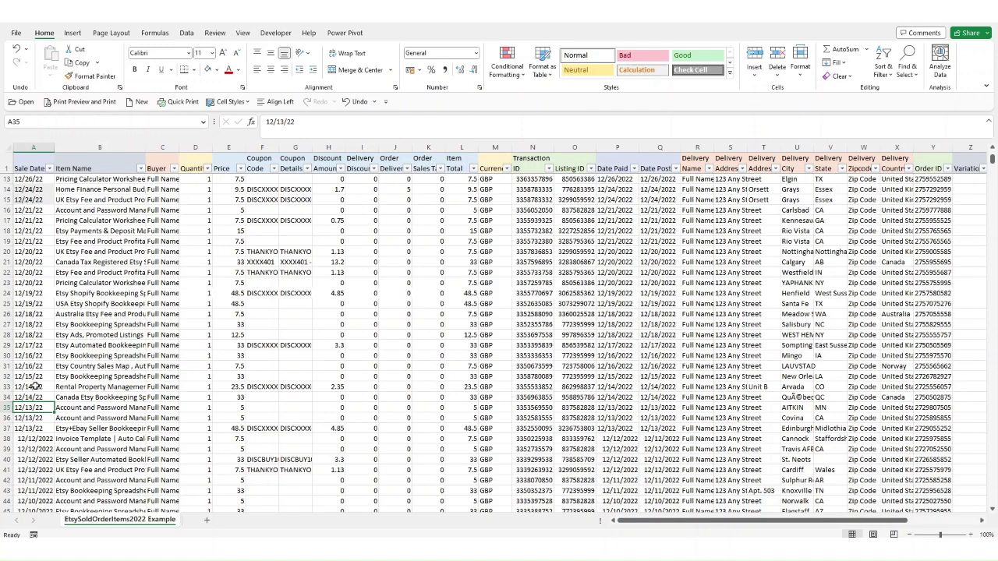
scroll(36, 386, "down", 2)
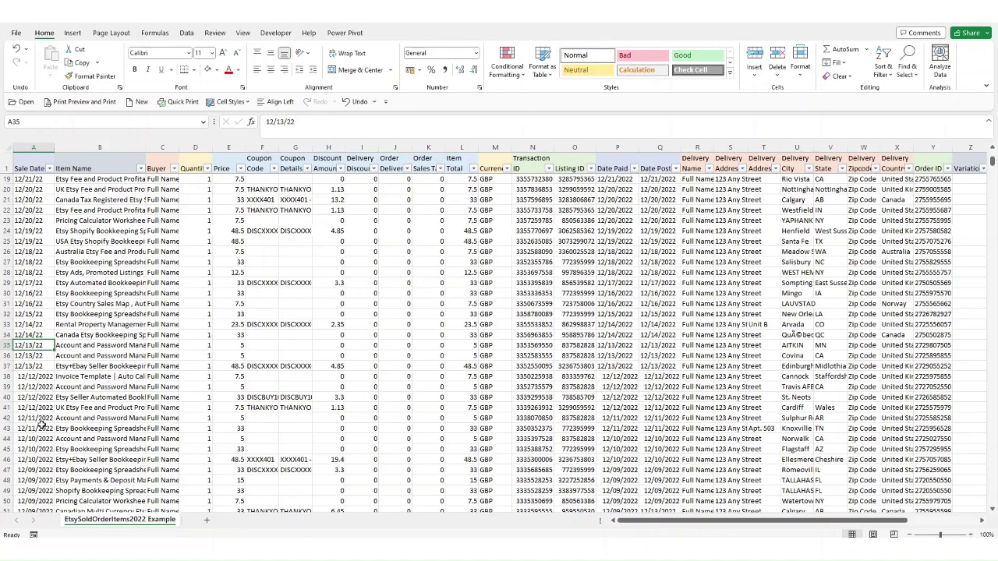
scroll(40, 423, "down", 2)
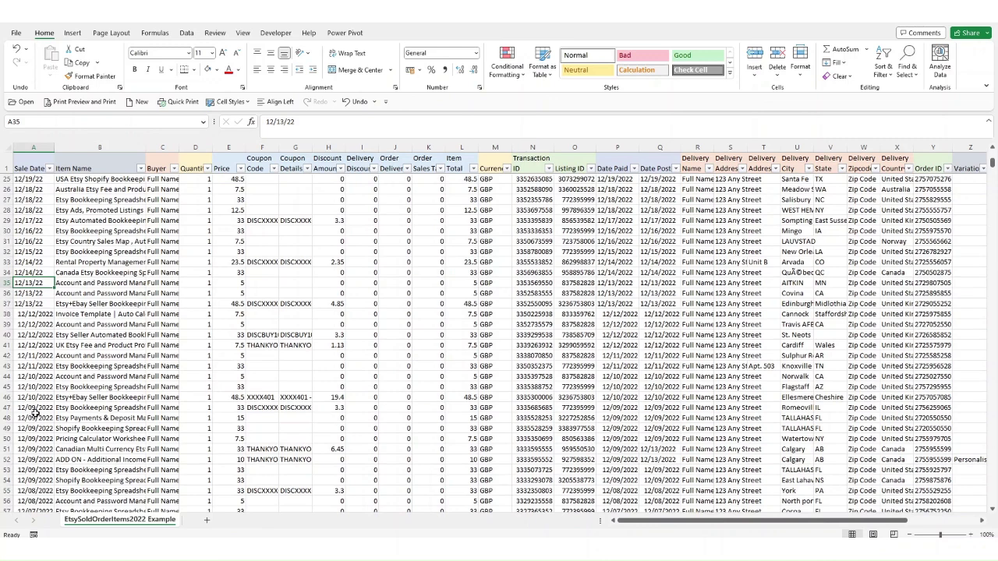
left_click(11, 407)
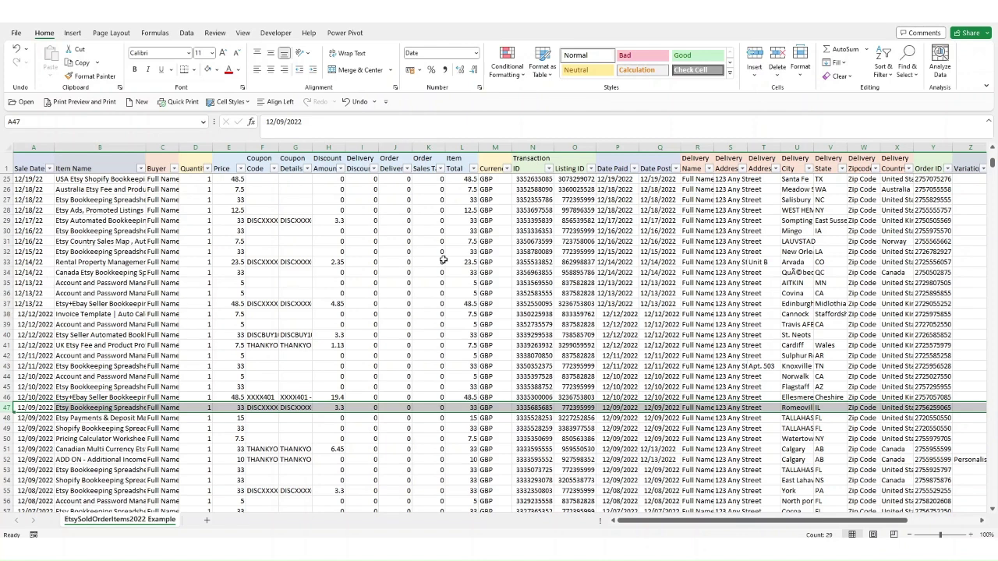
left_click_drag(619, 146, 657, 143)
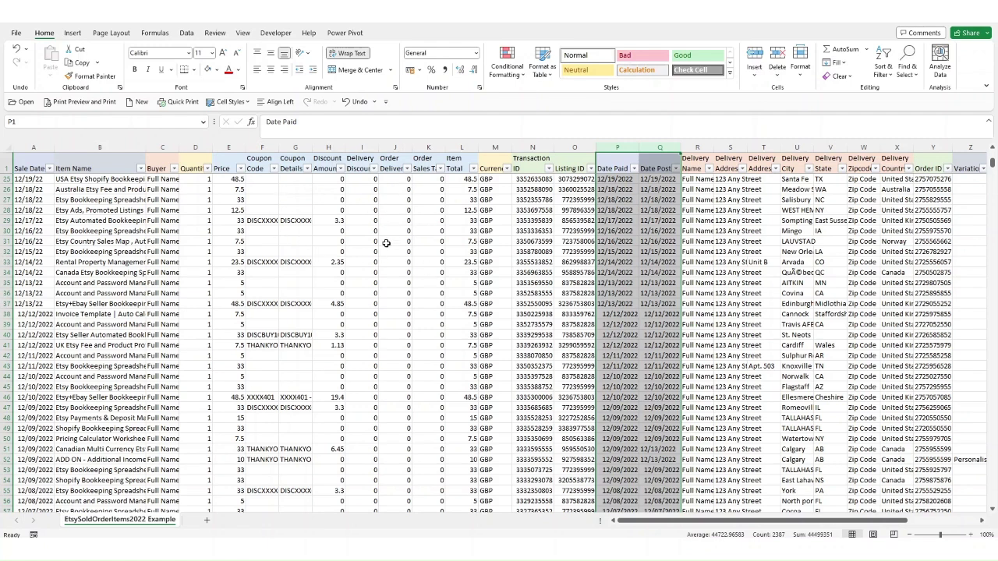
Select the Currency column (M), then the money columns E through L
left_click(495, 146)
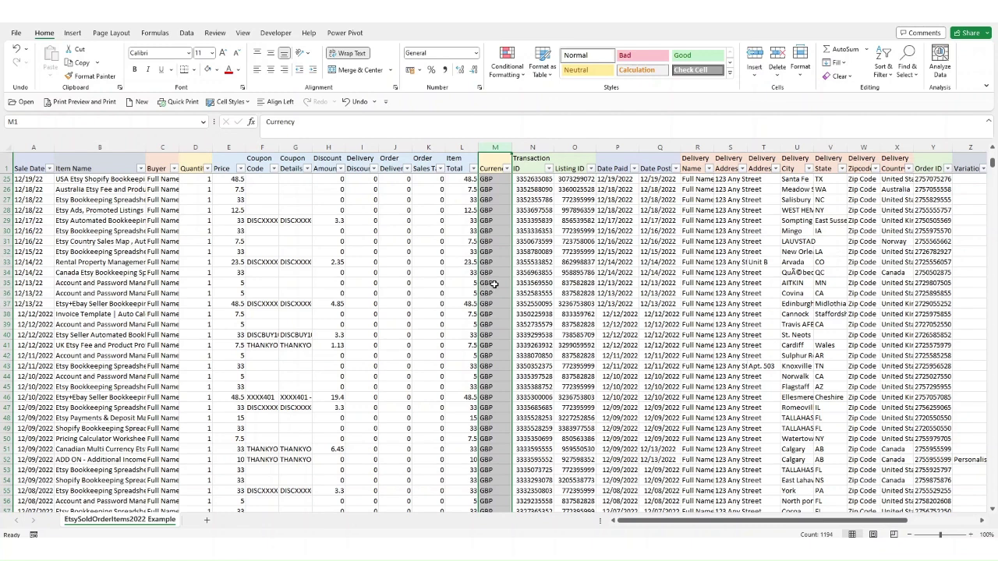
left_click_drag(220, 147, 469, 145)
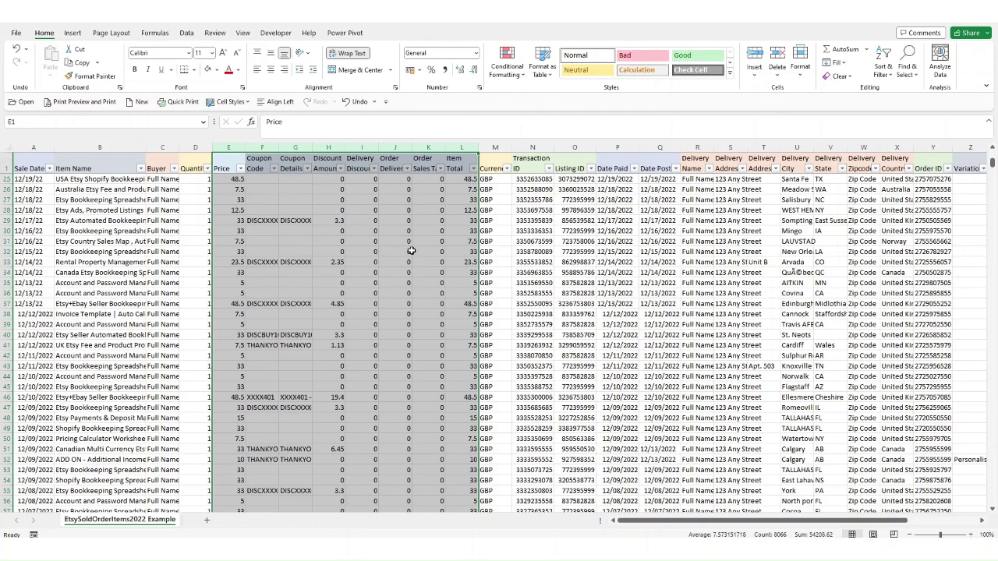
Highlight the Item Total in L29 and select the whole Item Total column
left_click(455, 221)
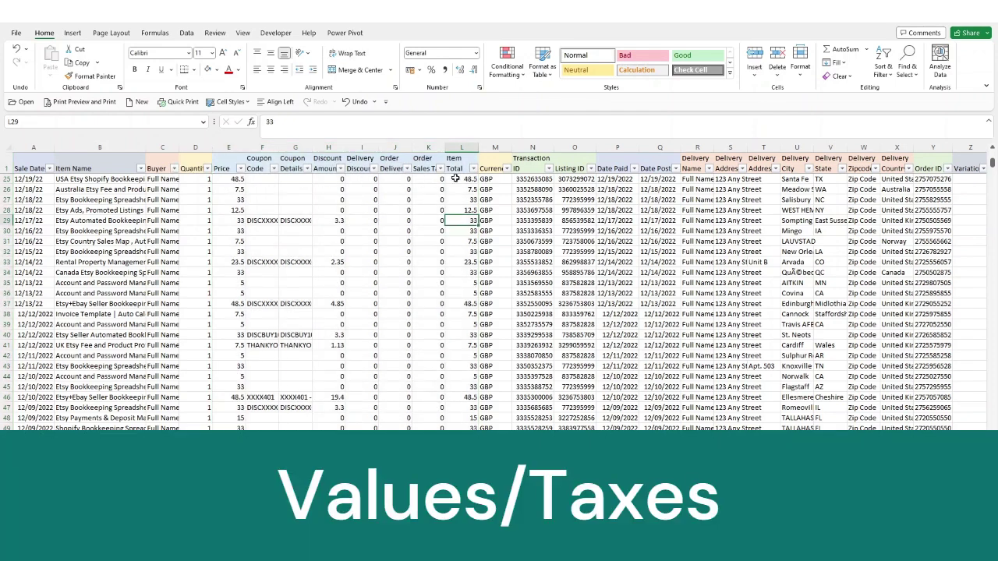
left_click(464, 147)
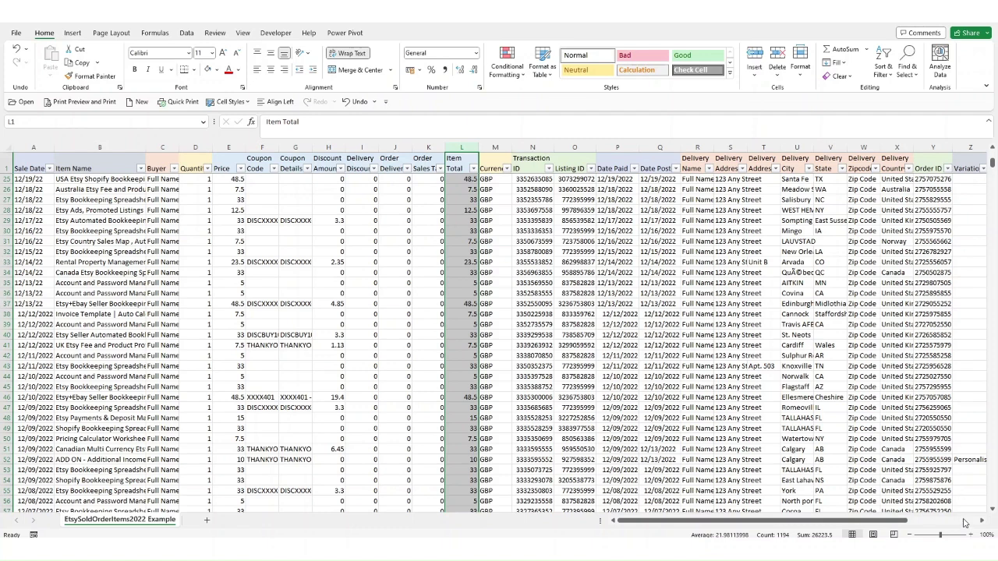
left_click_drag(911, 527, 975, 525)
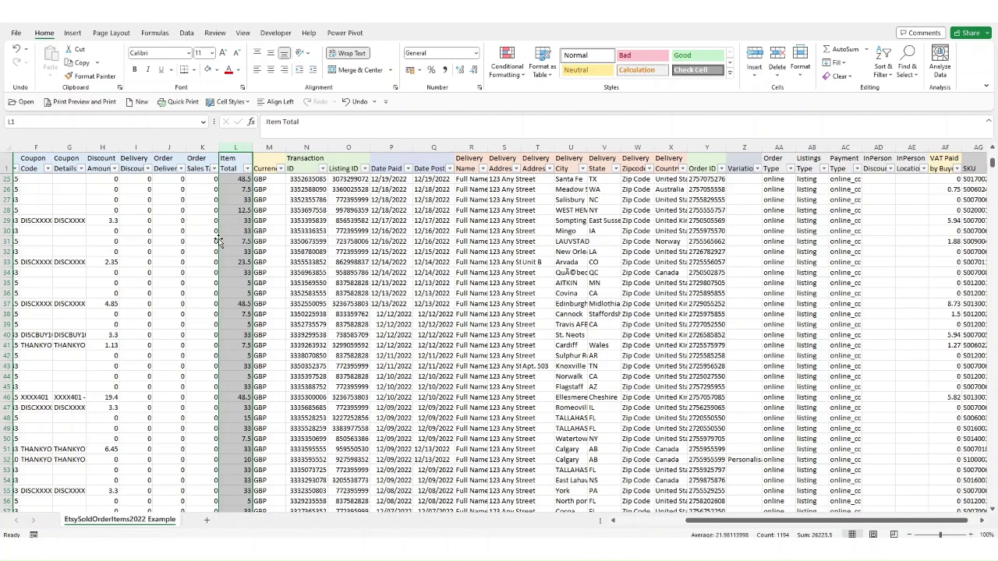
Check the row 13 order's sales tax in K13 and select the whole row 13 record
scroll(219, 237, "up", 5)
scroll(219, 238, "up", 2)
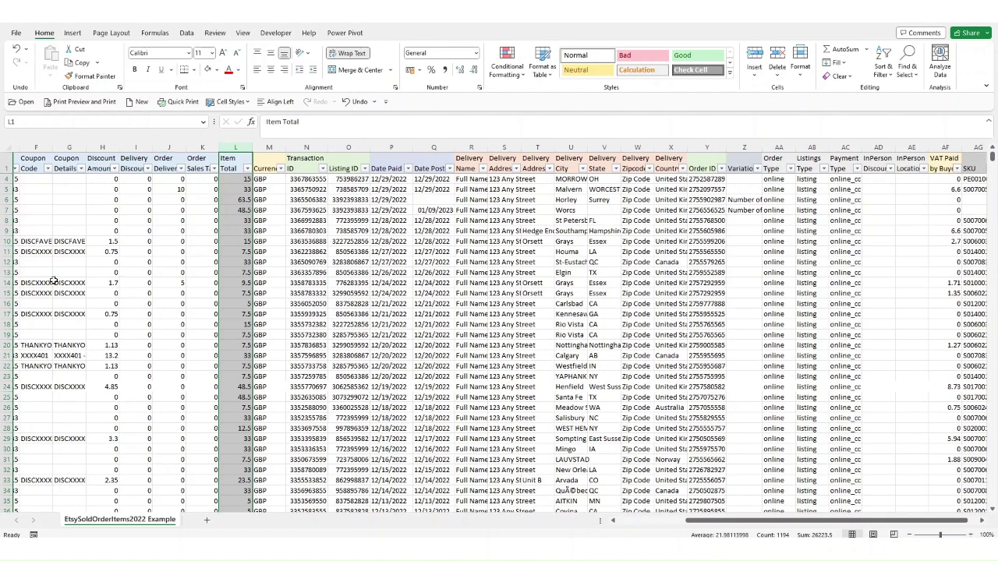
left_click(196, 273)
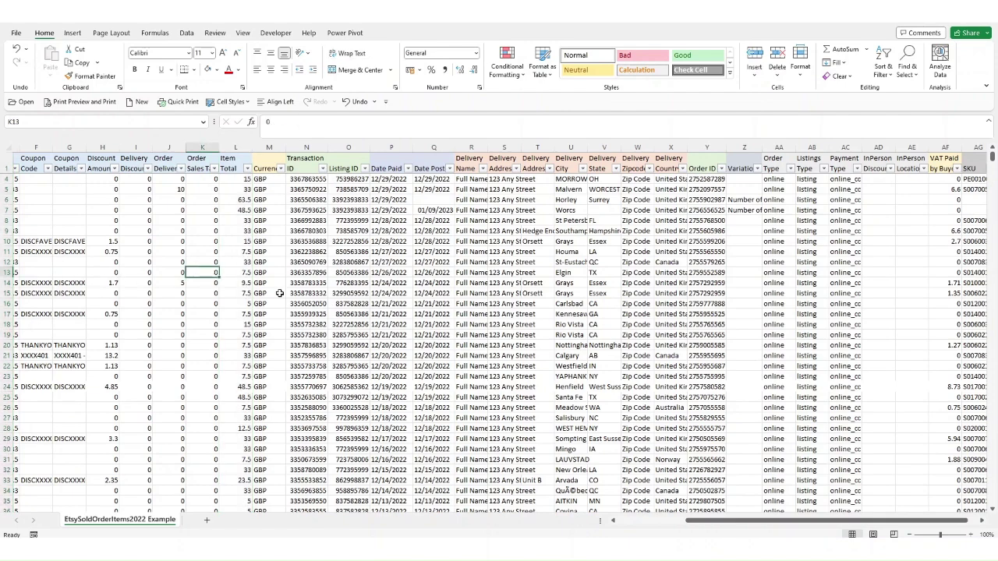
key("Home")
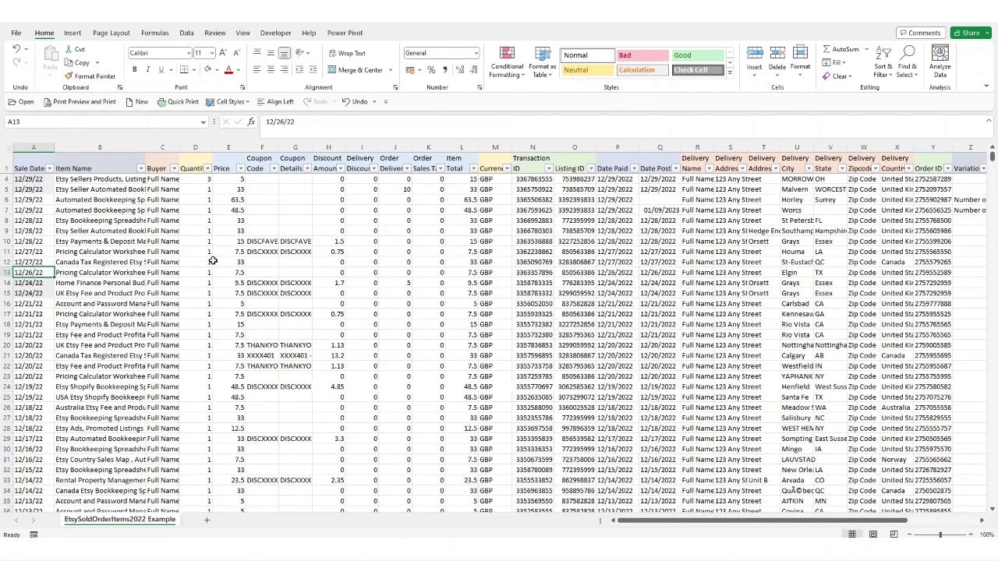
left_click(8, 272)
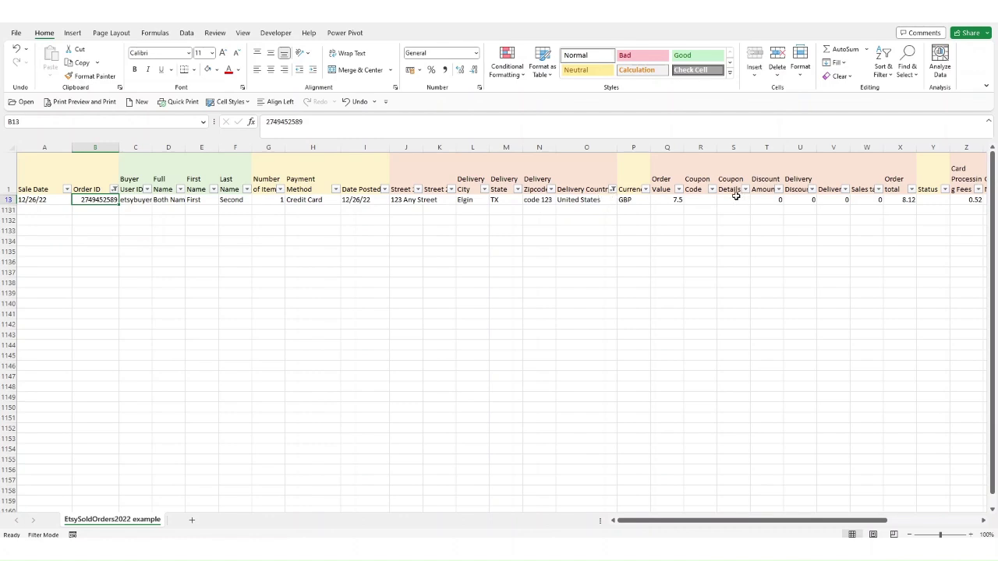
Compare the order's 7.5 Order Value in Q13 with its 8.12 Order Total in X13
left_click(678, 201)
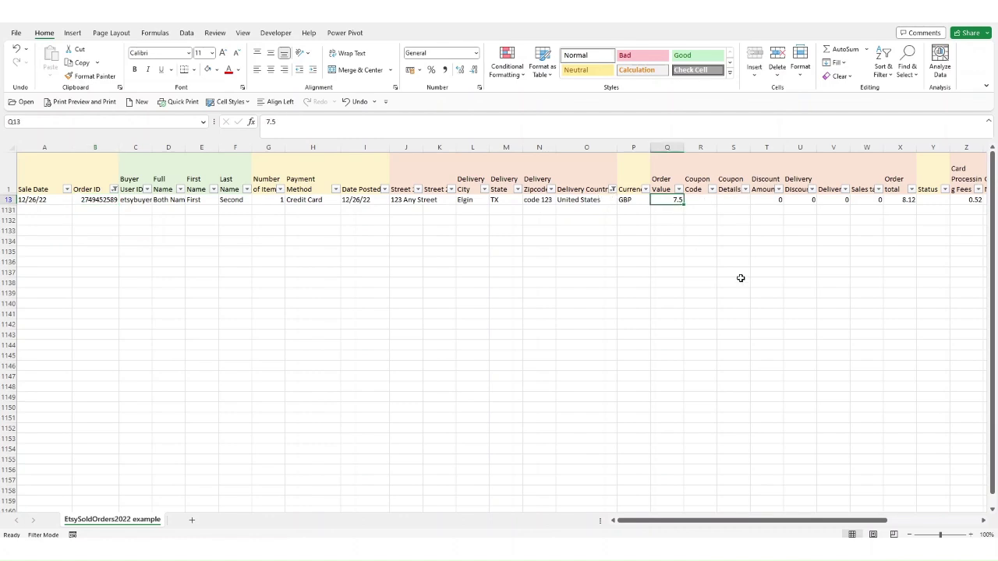
left_click(908, 201)
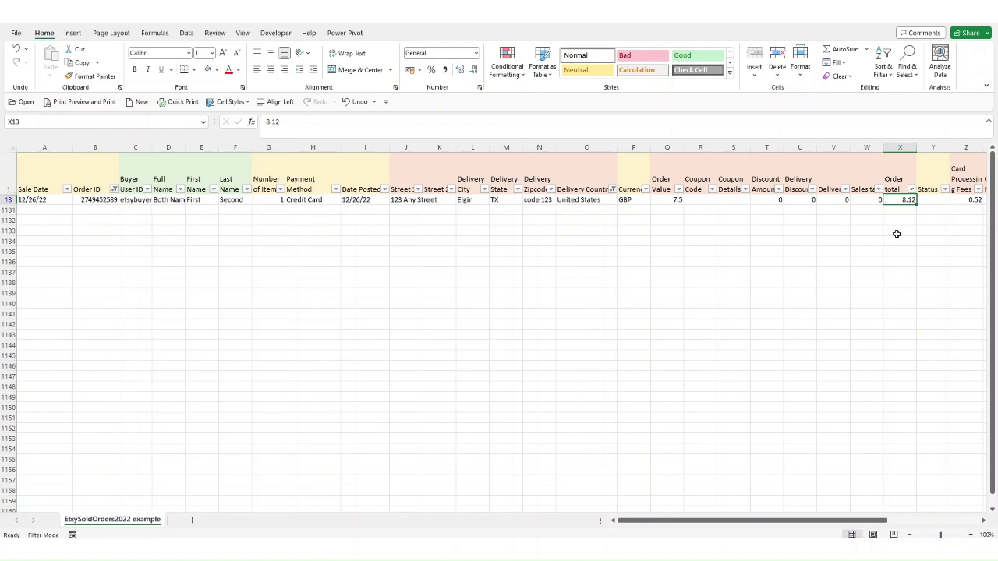
key("alt+Tab")
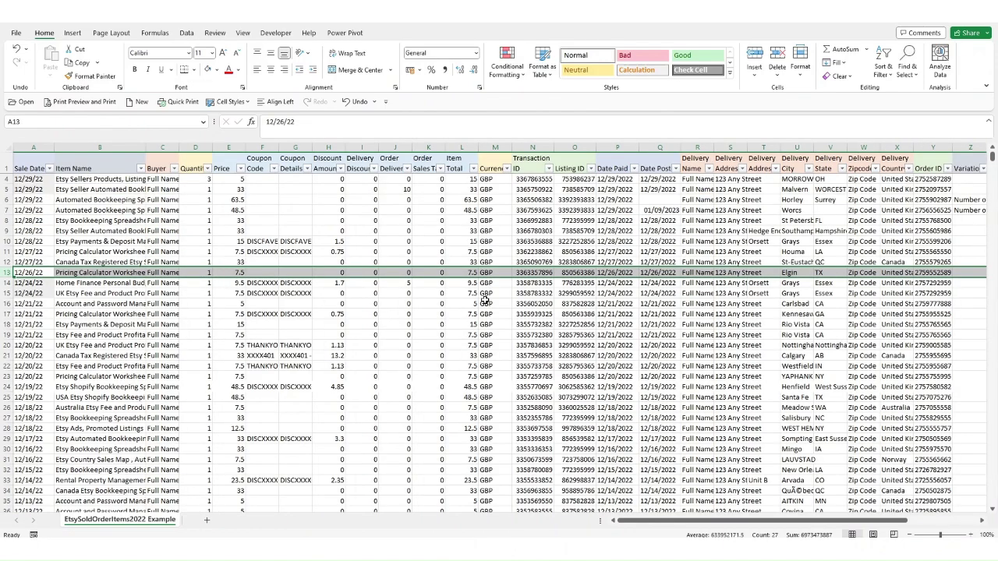
left_click(468, 273)
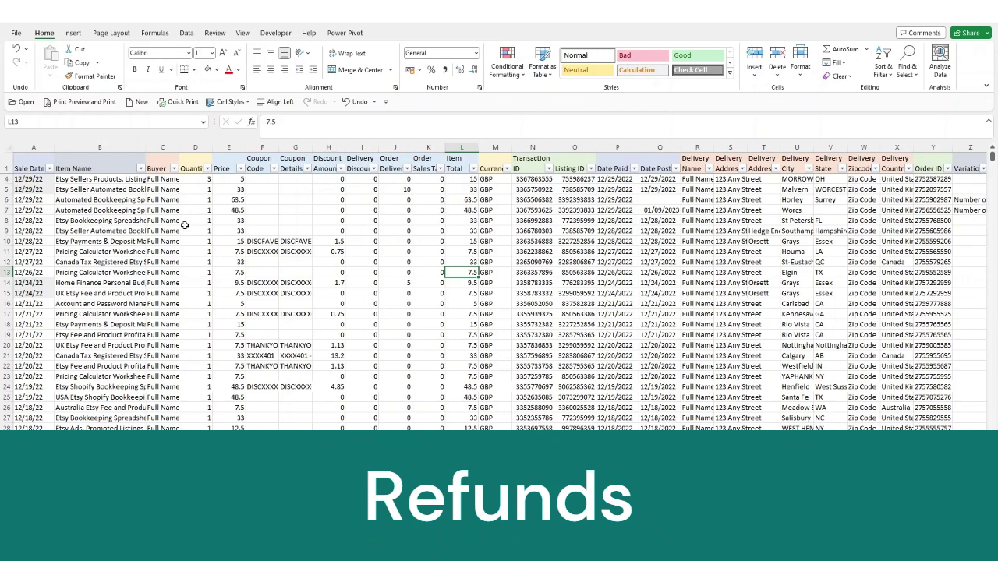
left_click(6, 231)
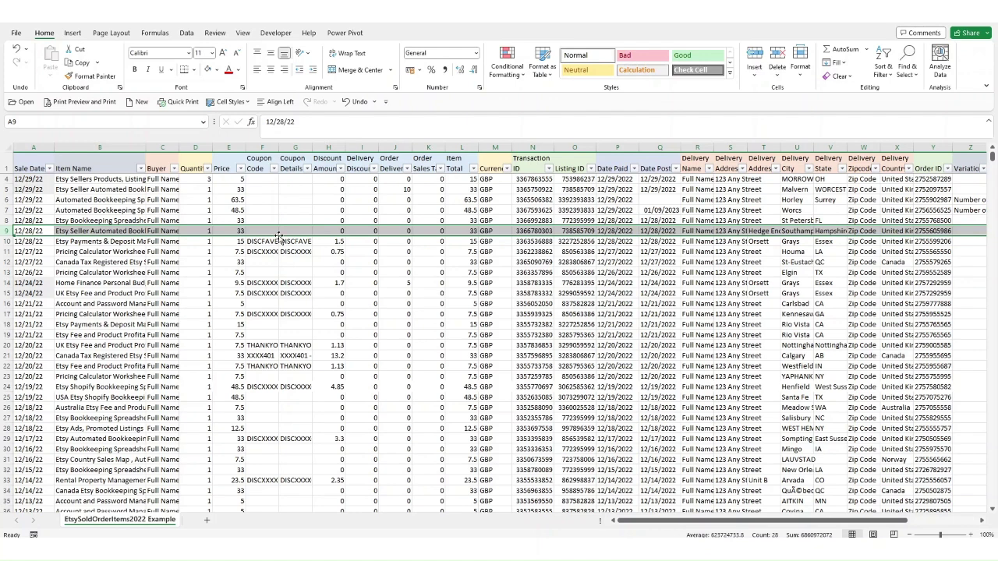
left_click(451, 230)
left_click(239, 231)
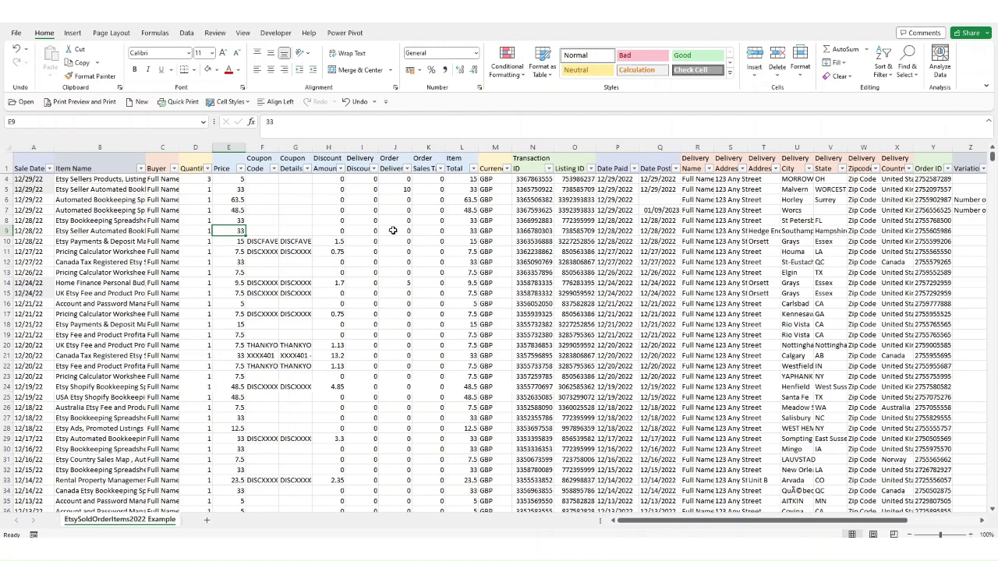
left_click(474, 230)
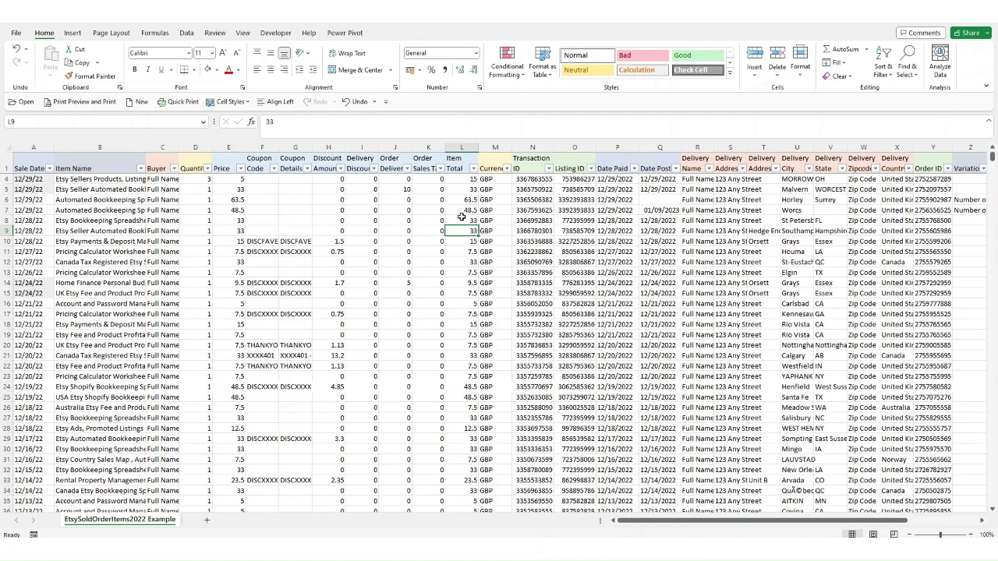